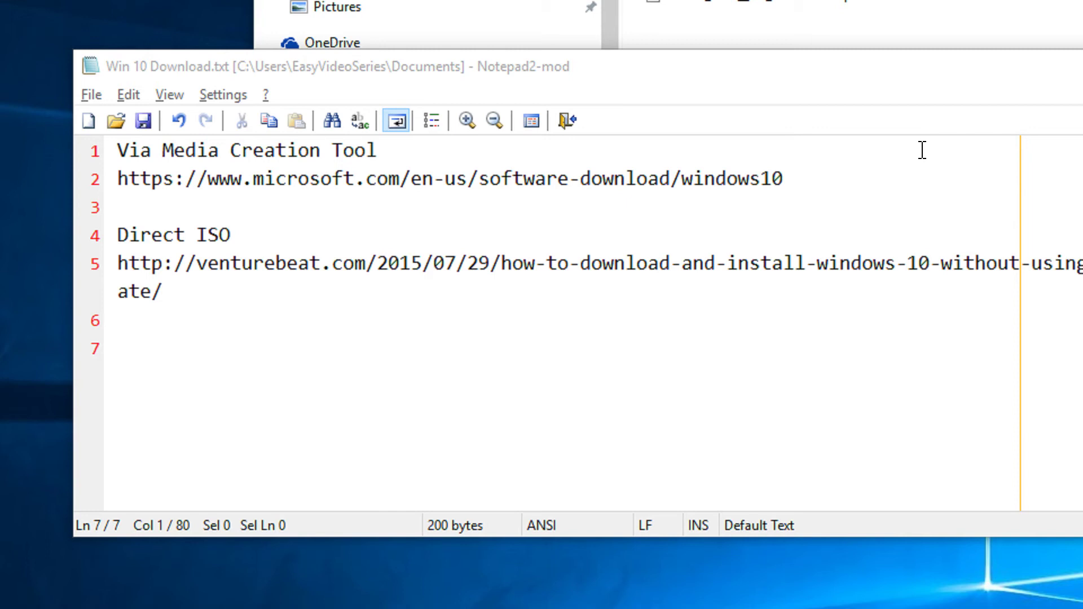
Select and copy the Microsoft Windows 10 software-download URL on line 2 of the notes
{"action": "left_click", "coordinate": [802, 178]}
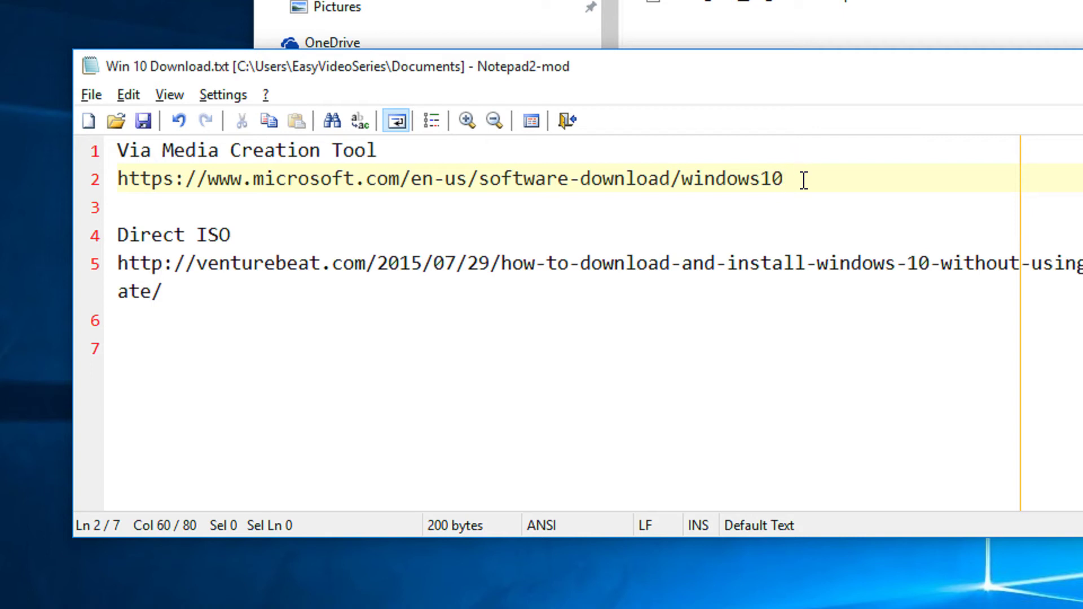
{"action": "left_click_drag", "start_coordinate": [804, 179], "coordinate": [125, 179]}
{"action": "right_click", "coordinate": [147, 180]}
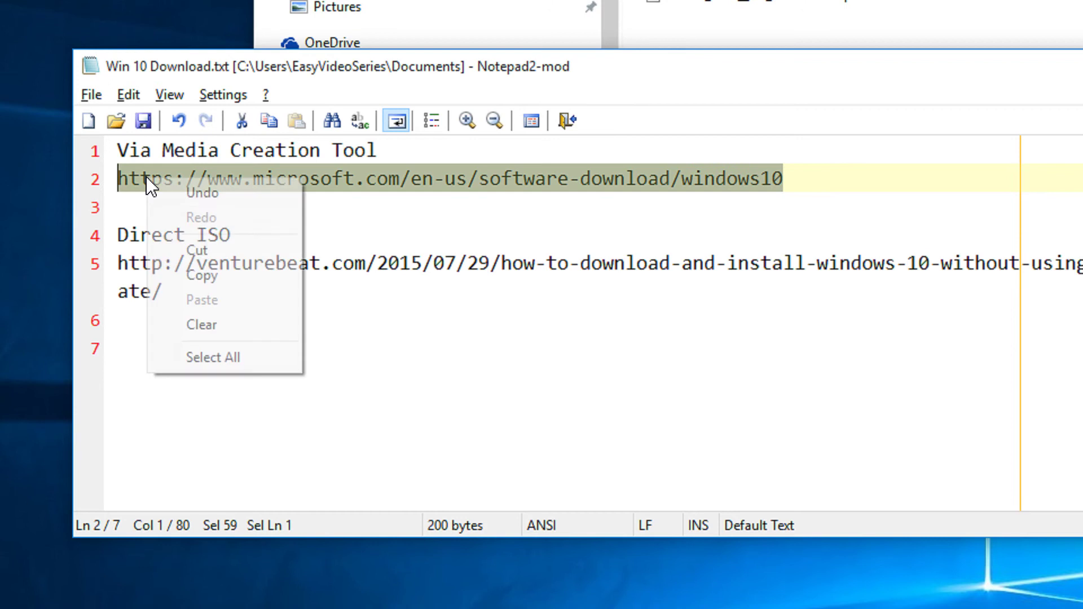
{"action": "left_click", "coordinate": [234, 275]}
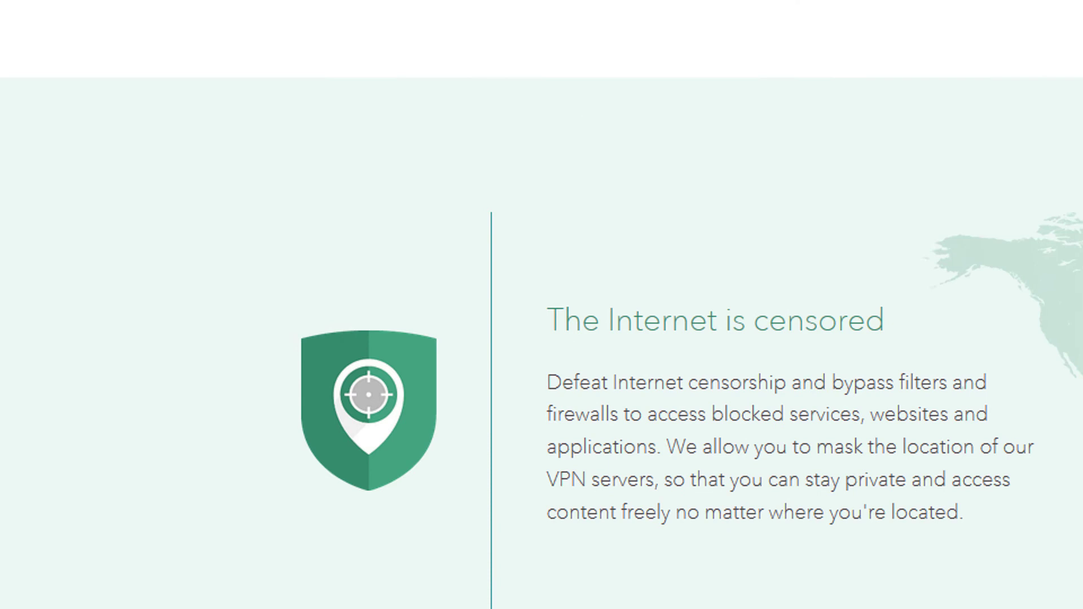
Load the copied Microsoft link with Paste & Go and scroll to the 32-bit and 64-bit Download Tool Now buttons
{"action": "left_click", "coordinate": [70, 31]}
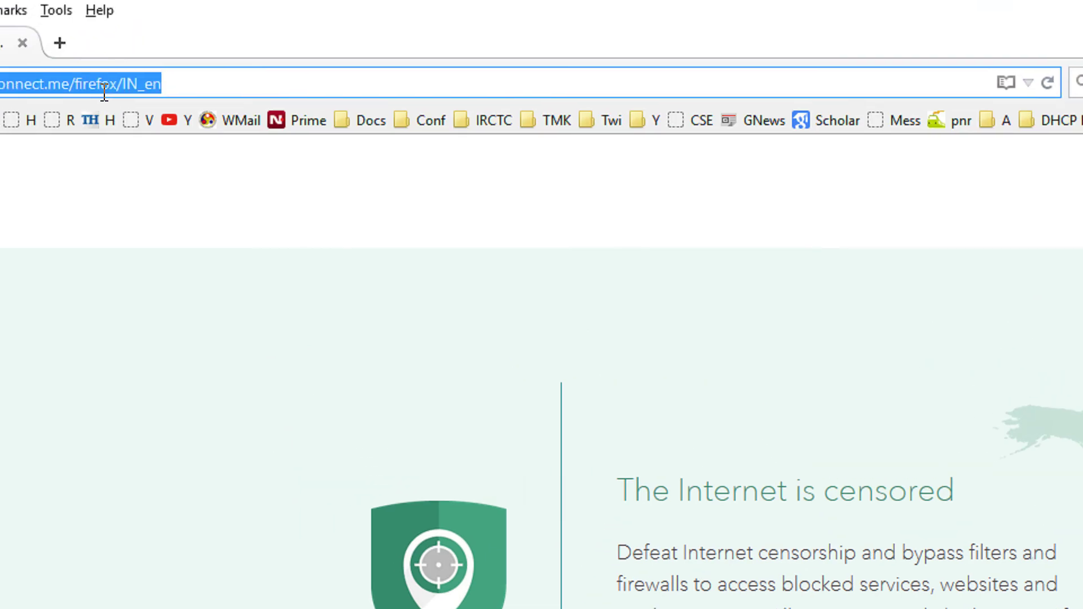
{"action": "key", "text": "BackSpace"}
{"action": "right_click", "coordinate": [109, 109]}
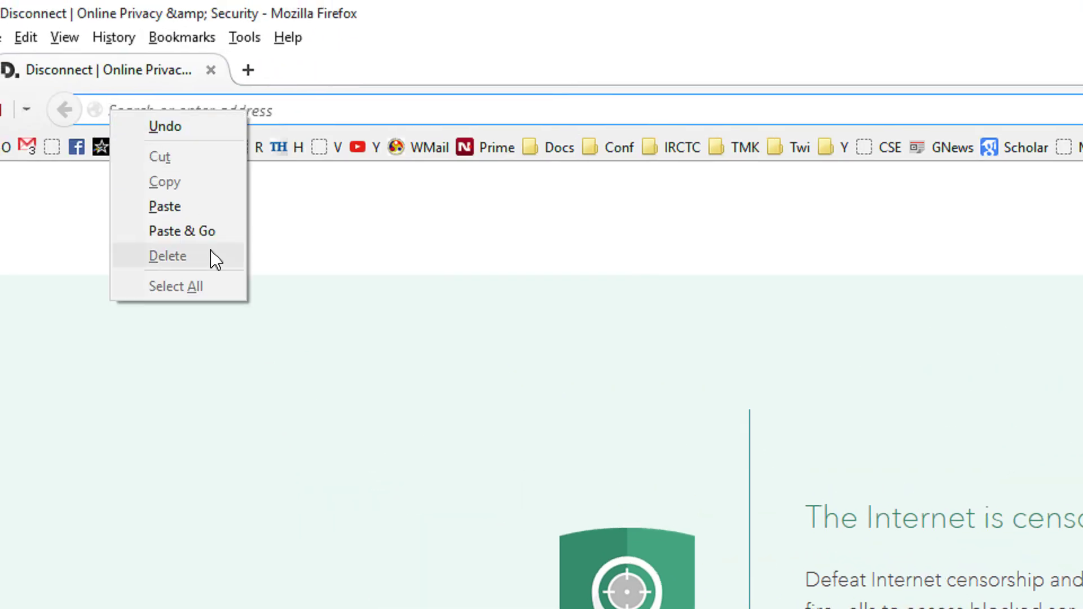
{"action": "left_click", "coordinate": [212, 236]}
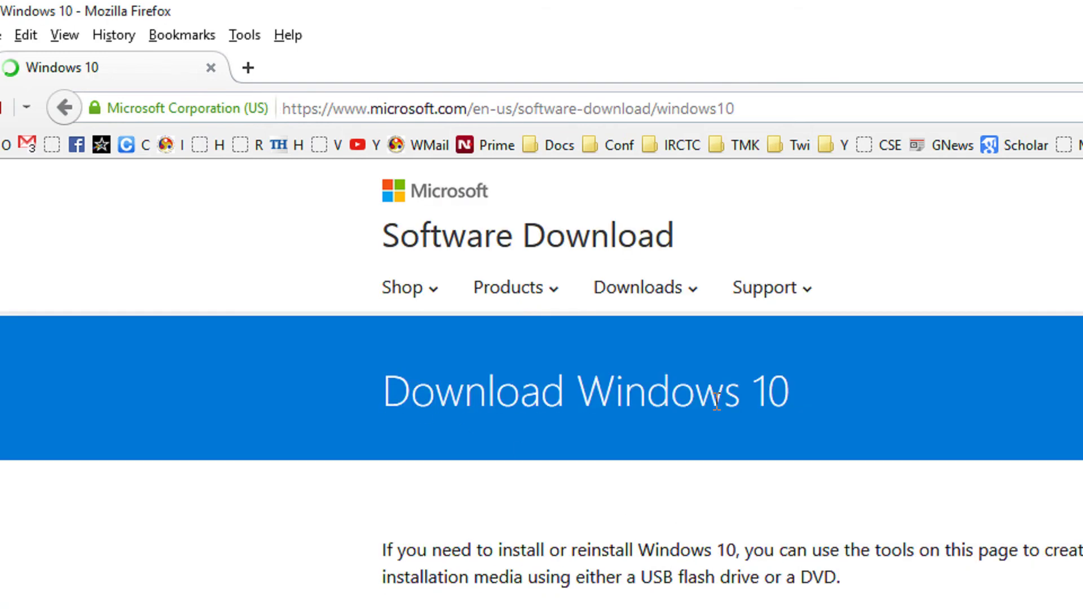
{"action": "scroll", "coordinate": [786, 418], "scroll_direction": "down", "scroll_amount": 6}
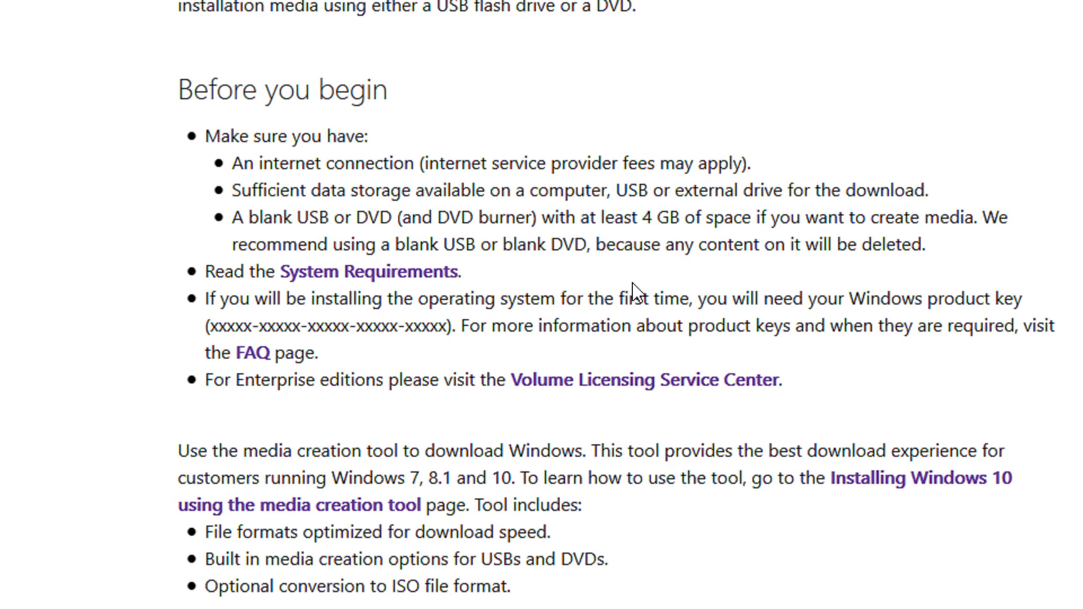
{"action": "scroll", "coordinate": [627, 564], "scroll_direction": "down", "scroll_amount": 3}
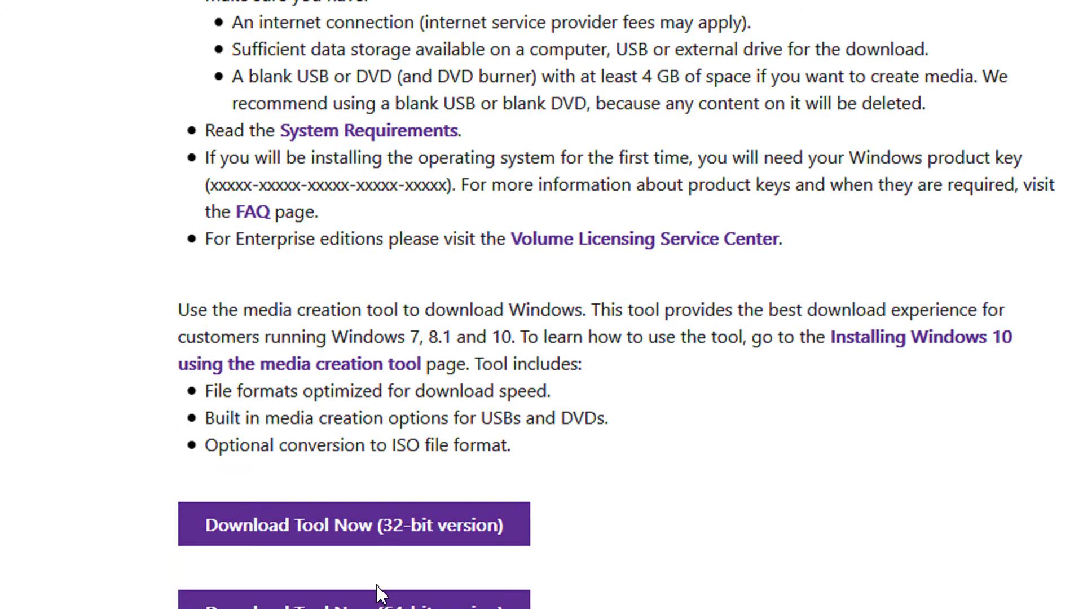
{"action": "scroll", "coordinate": [374, 592], "scroll_direction": "down", "scroll_amount": 1}
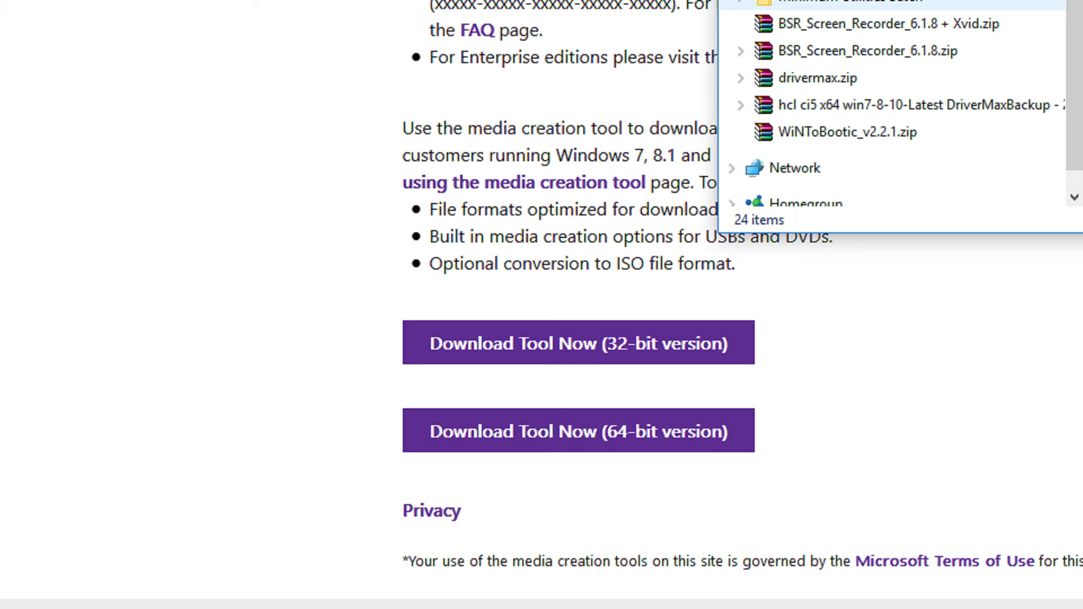
Open This PC's Properties, then switch to the Downloads window holding MediaCreationToolx64.exe
{"action": "left_click", "coordinate": [840, 14]}
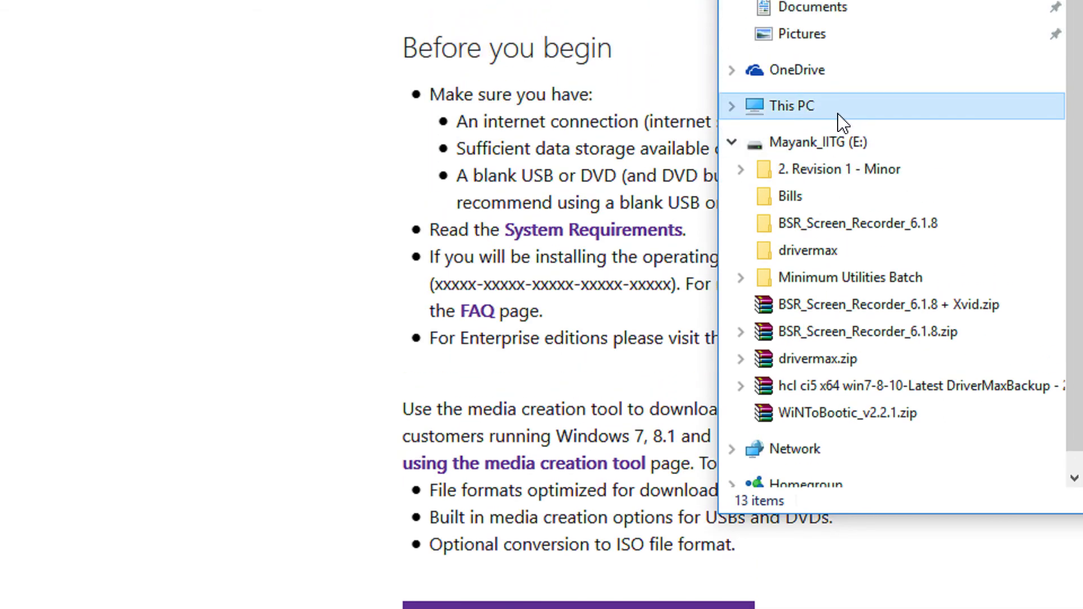
{"action": "right_click", "coordinate": [806, 118]}
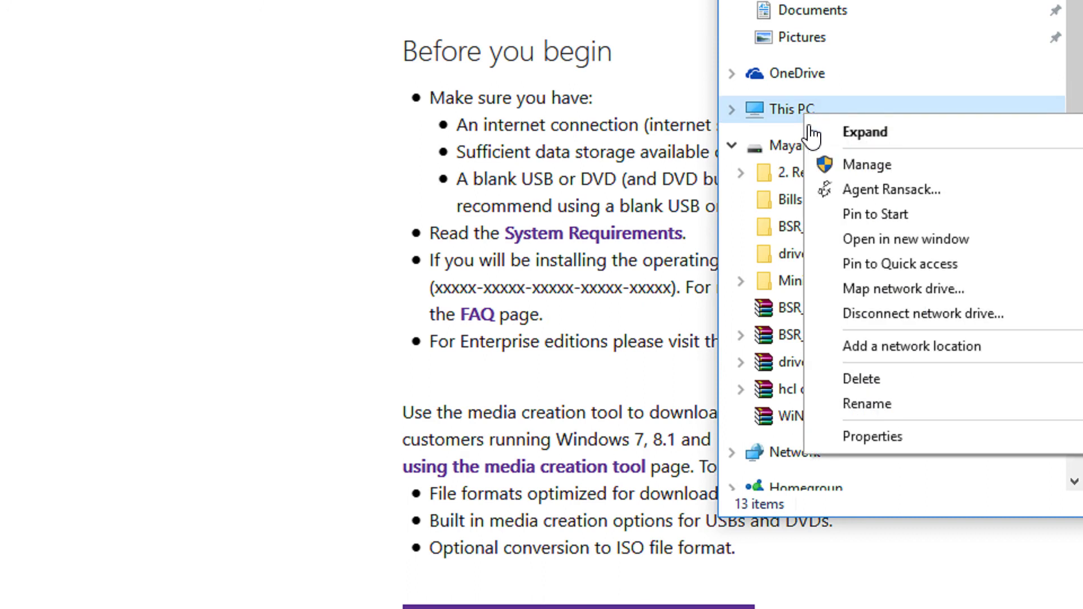
{"action": "left_click", "coordinate": [923, 442]}
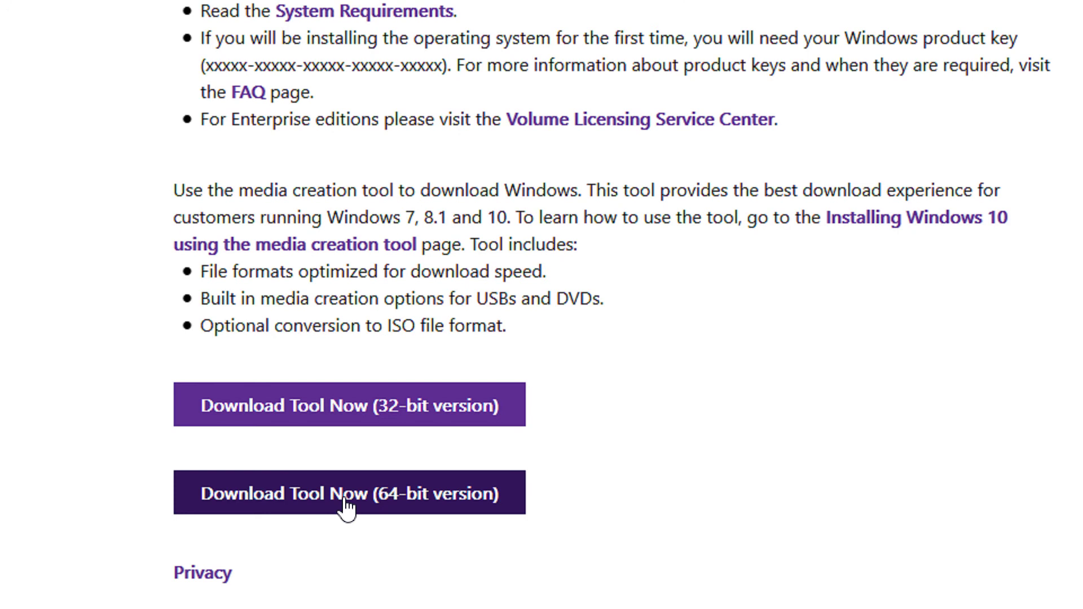
{"action": "key", "text": "alt+Tab"}
{"action": "left_click", "coordinate": [455, 339]}
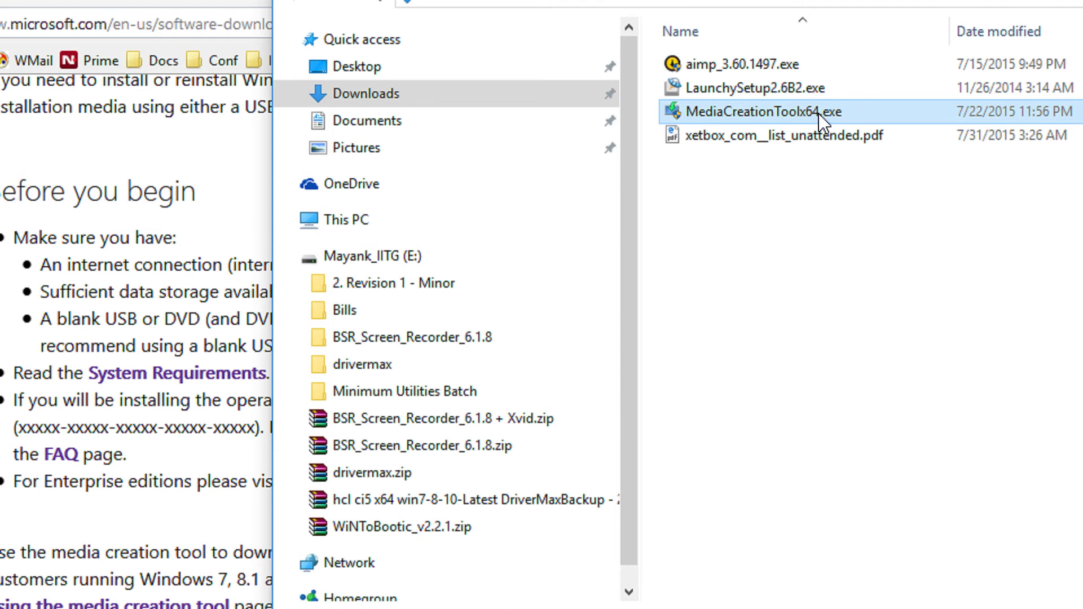
Run MediaCreationToolx64.exe from Downloads and close the System window
{"action": "double_click", "coordinate": [819, 113]}
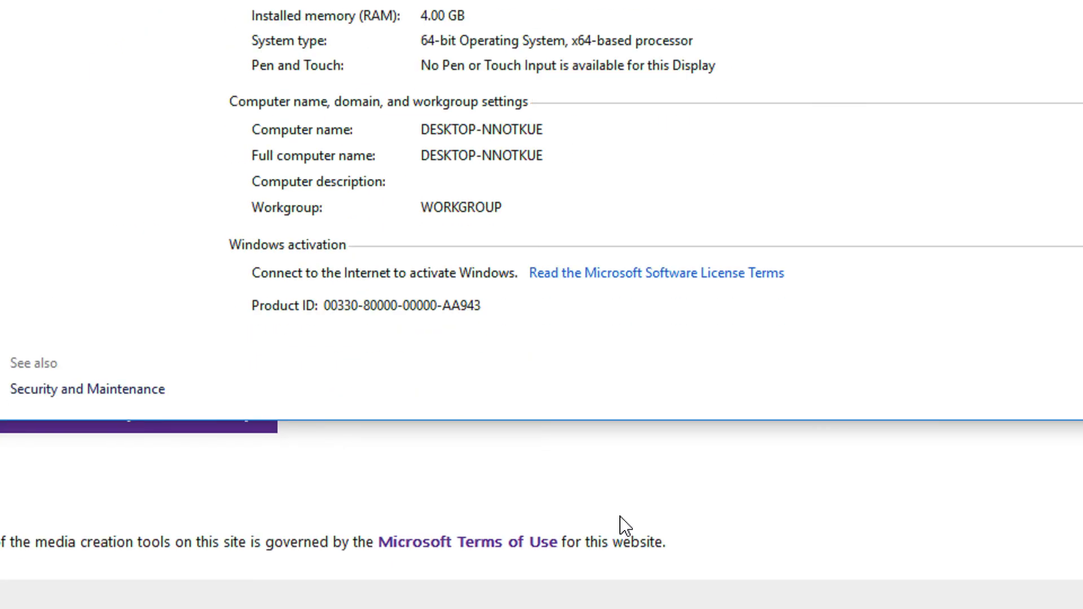
{"action": "left_click", "coordinate": [1011, 35]}
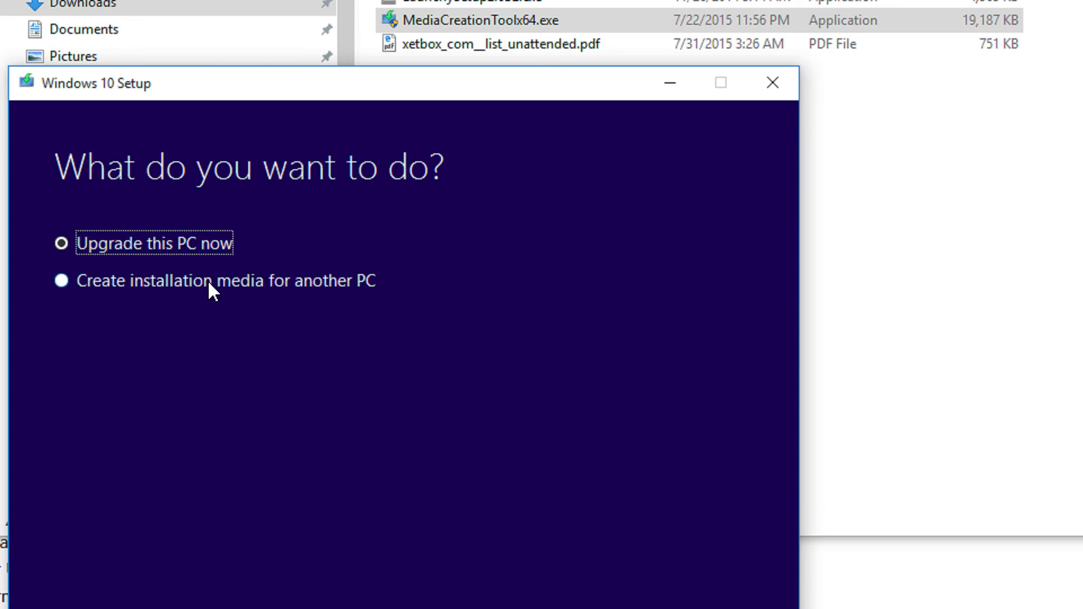
Choose media for another PC with English (United States), Windows 10 Pro and 64-bit (x64), then continue
{"action": "left_click", "coordinate": [208, 281]}
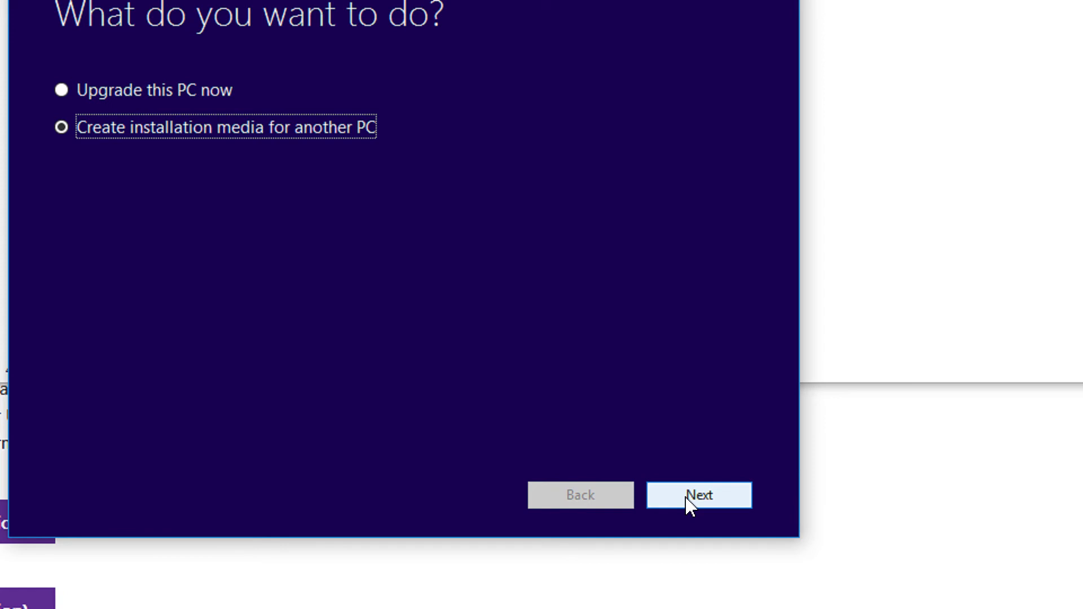
{"action": "left_click", "coordinate": [688, 499]}
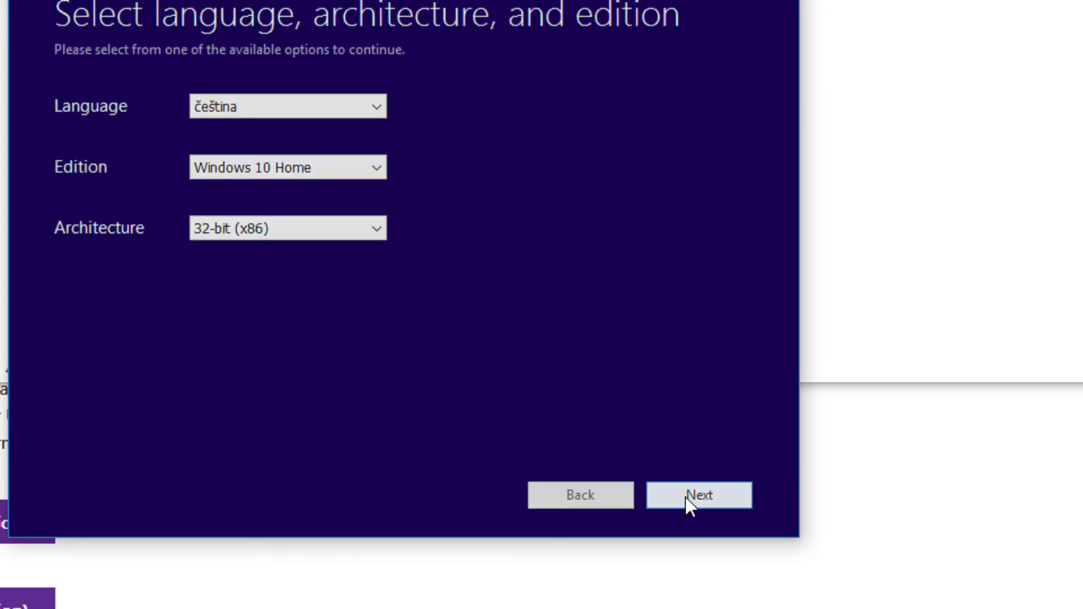
{"action": "left_click", "coordinate": [321, 111]}
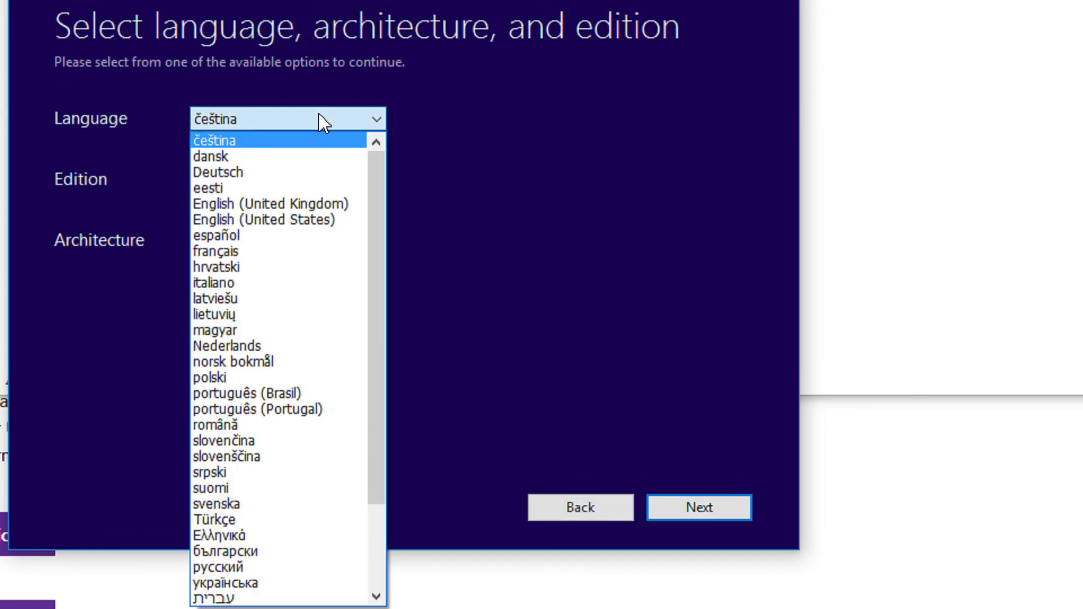
{"action": "left_click", "coordinate": [331, 219]}
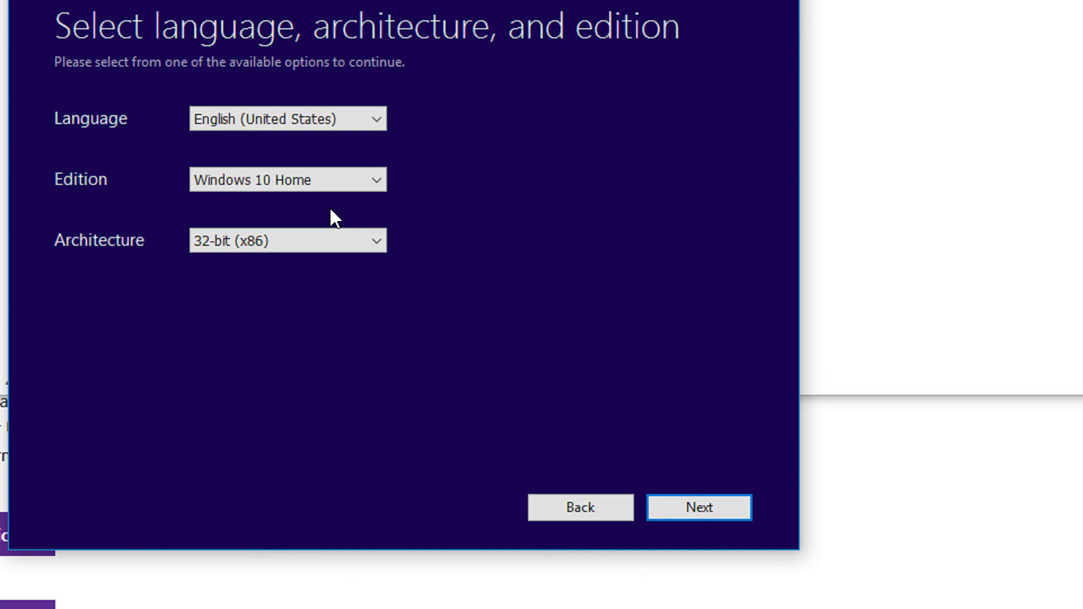
{"action": "left_click", "coordinate": [337, 186]}
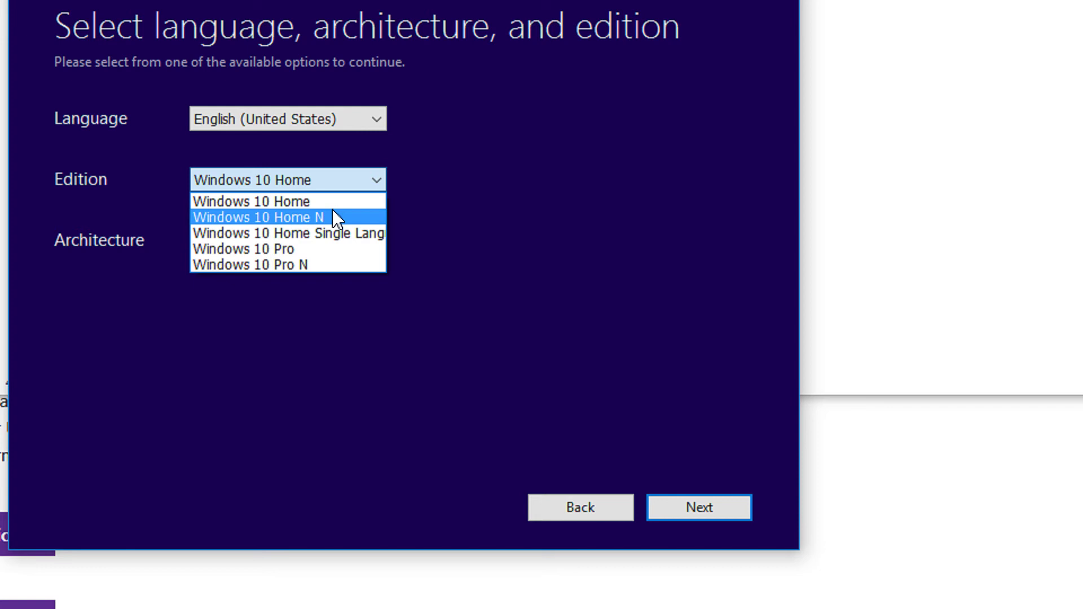
{"action": "left_click", "coordinate": [278, 250]}
{"action": "left_click", "coordinate": [310, 243]}
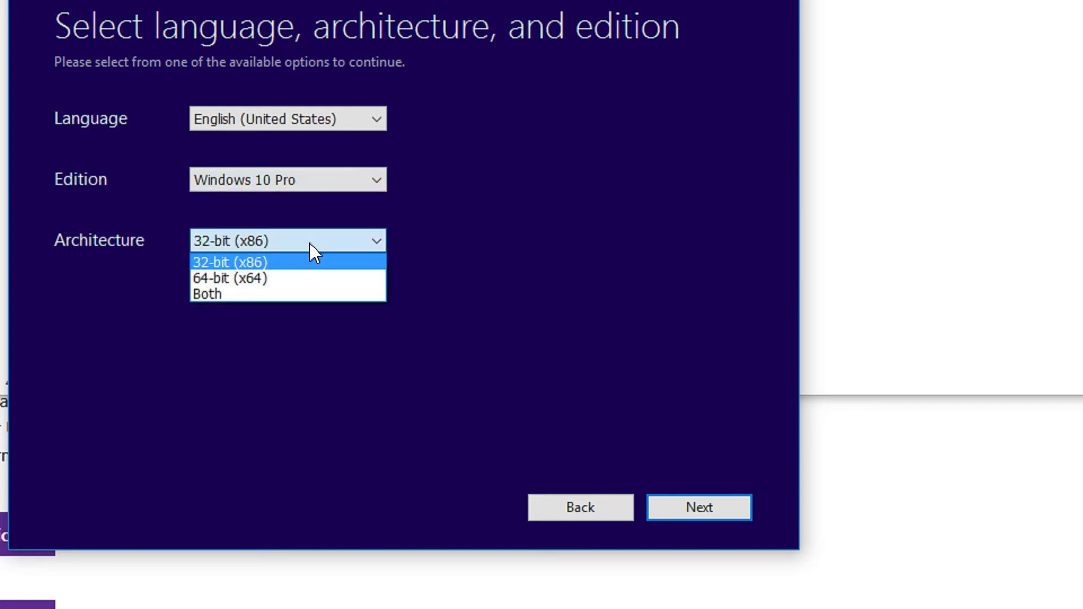
{"action": "left_click", "coordinate": [292, 278]}
{"action": "left_click", "coordinate": [725, 508]}
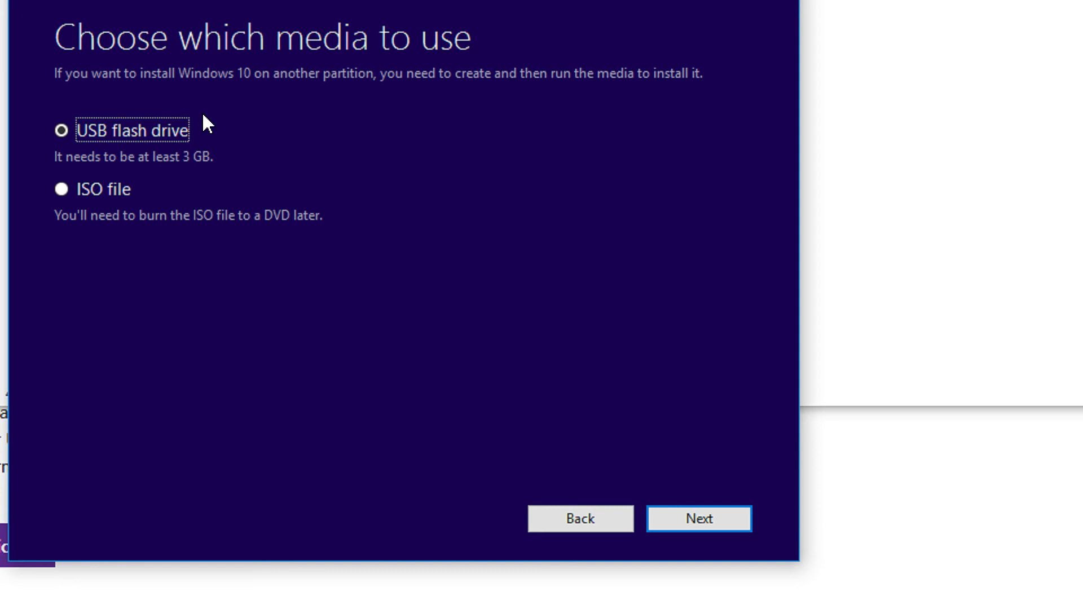
Select the ISO file option, browse Desktop and Downloads as save locations, then cancel saving
{"action": "left_click", "coordinate": [62, 189]}
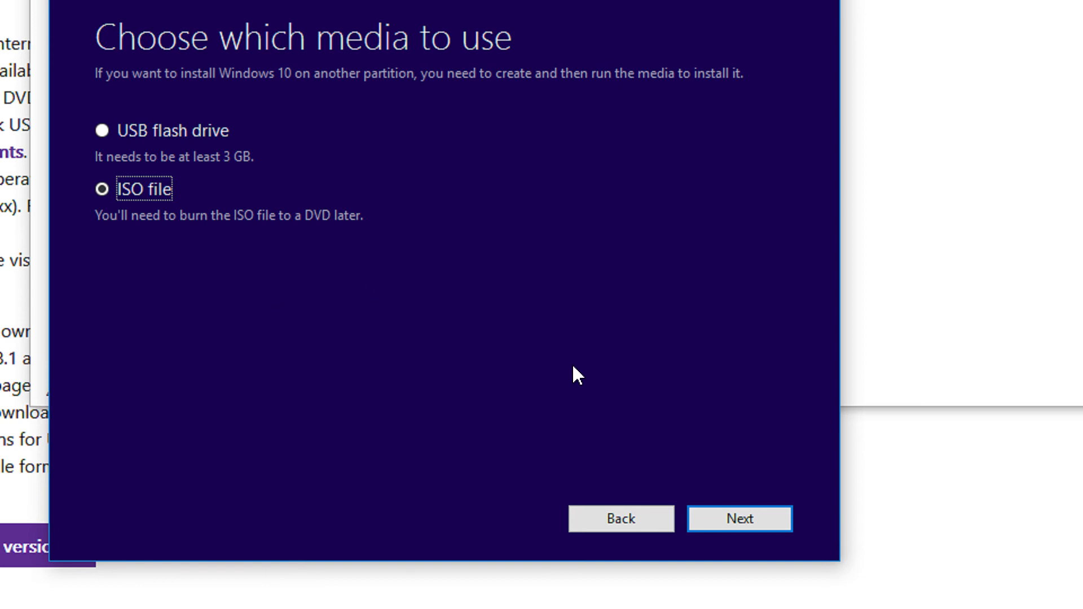
{"action": "left_click", "coordinate": [737, 511]}
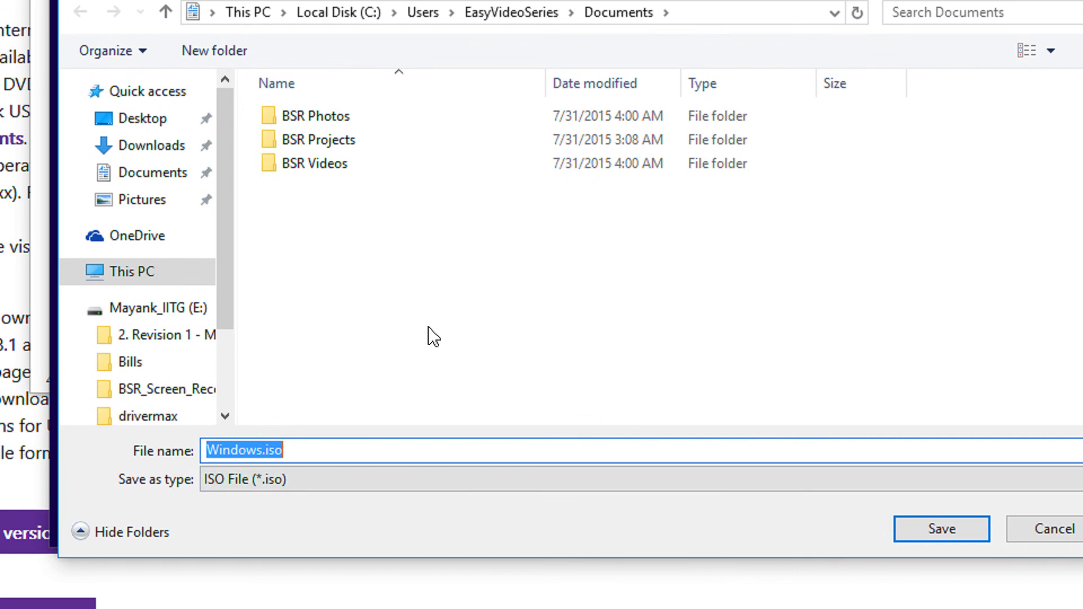
{"action": "left_click", "coordinate": [152, 145]}
{"action": "left_click", "coordinate": [451, 443]}
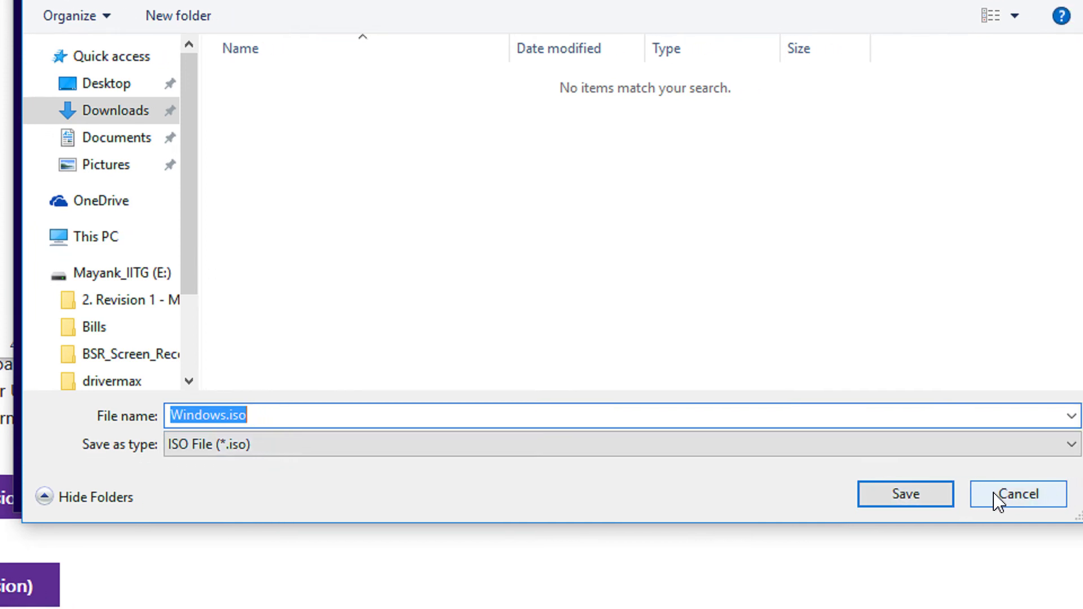
{"action": "left_click", "coordinate": [986, 501]}
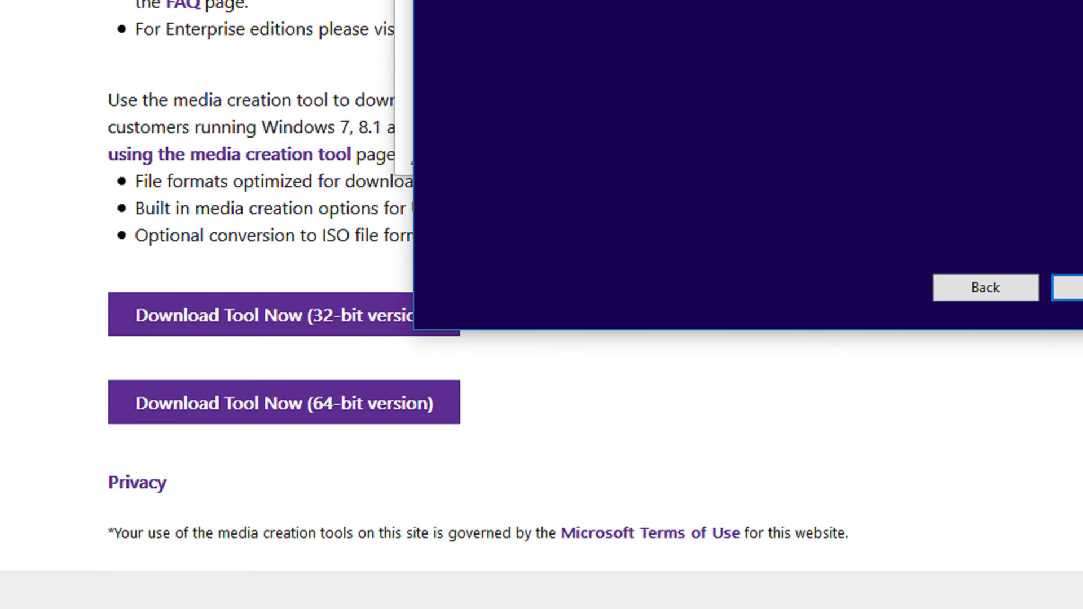
Return to Notepad2-mod and select the whole VentureBeat link on line 5
{"action": "key", "text": "alt+Tab"}
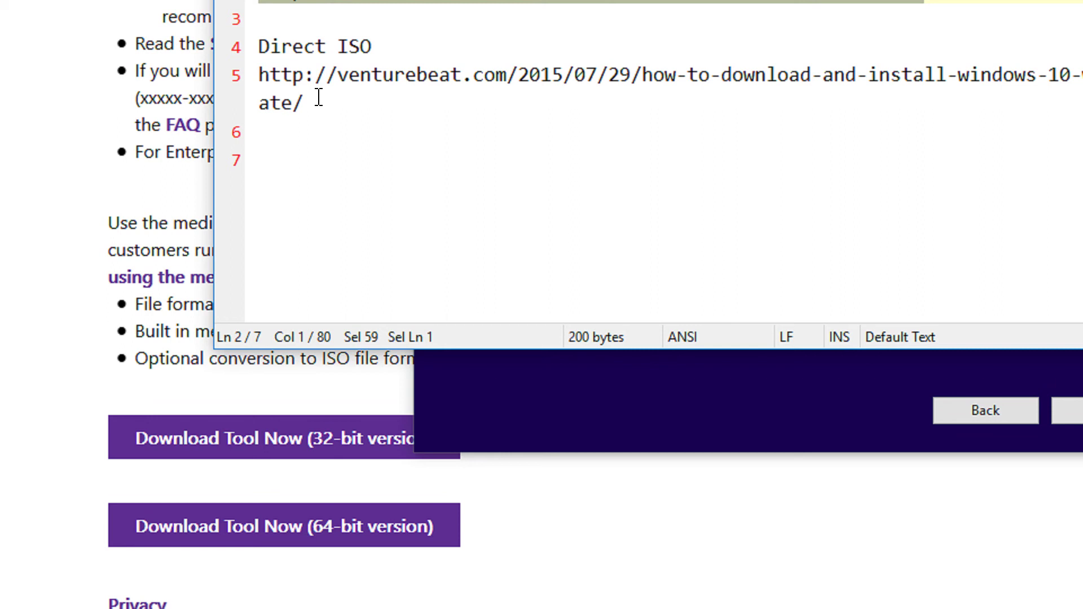
{"action": "left_click", "coordinate": [248, 85]}
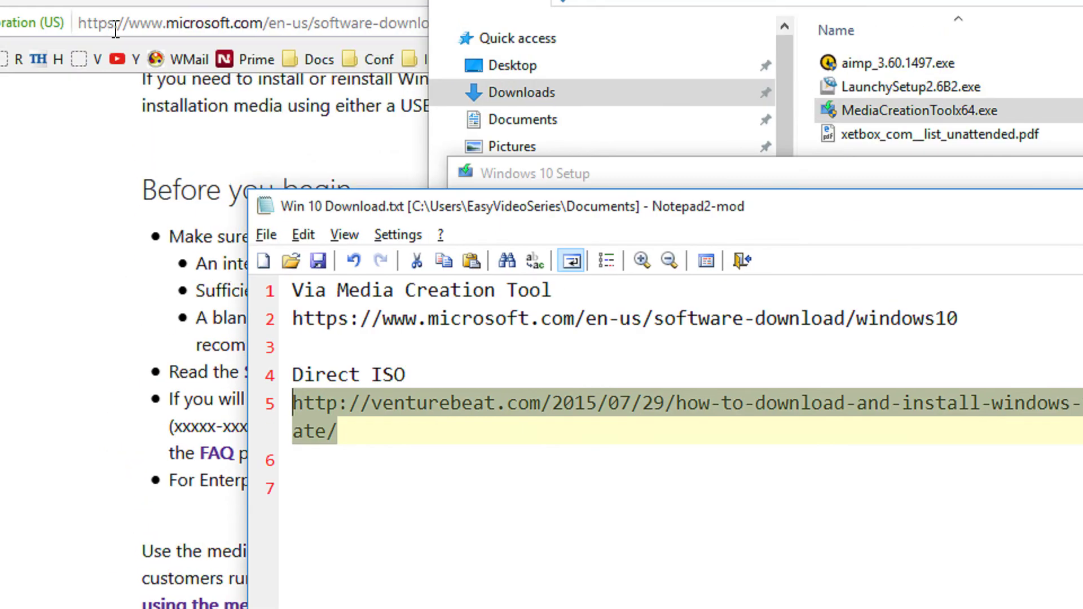
Paste the VentureBeat article address into a new Firefox tab and load it
{"action": "left_click", "coordinate": [79, 22]}
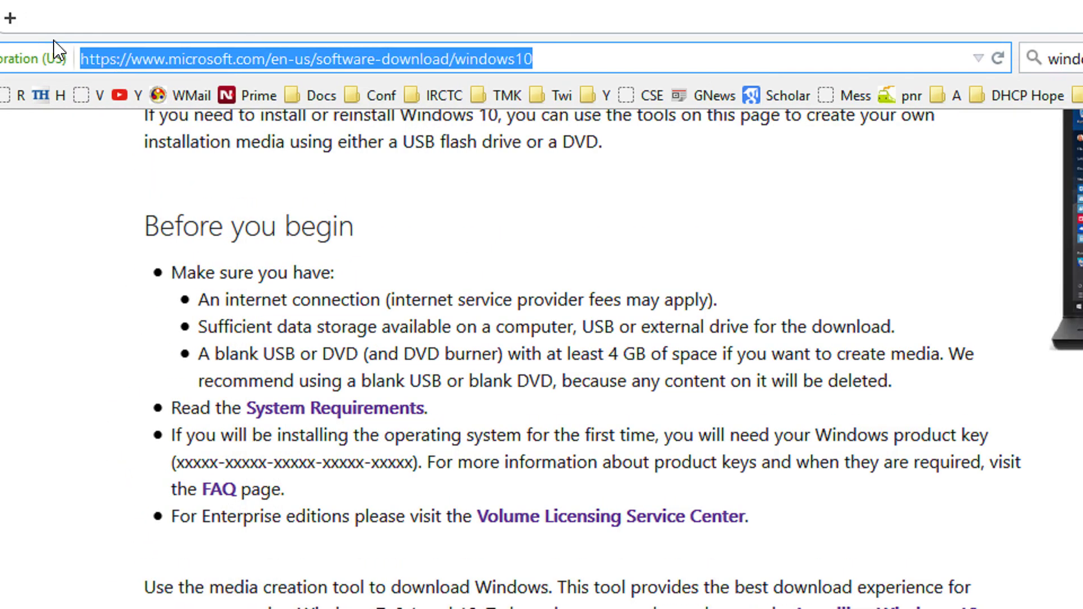
{"action": "left_click", "coordinate": [10, 19]}
{"action": "type", "text": "http://venturebeat.com/2015/07/29/how-to-download-and-install-windows-10-without-using-windows-update/"}
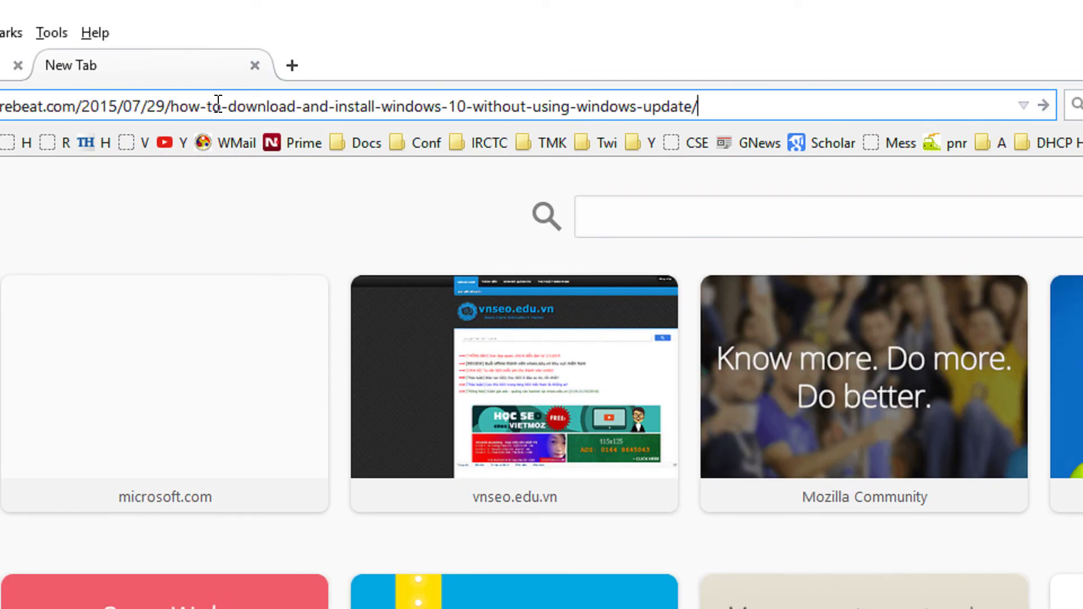
{"action": "key", "text": "Return"}
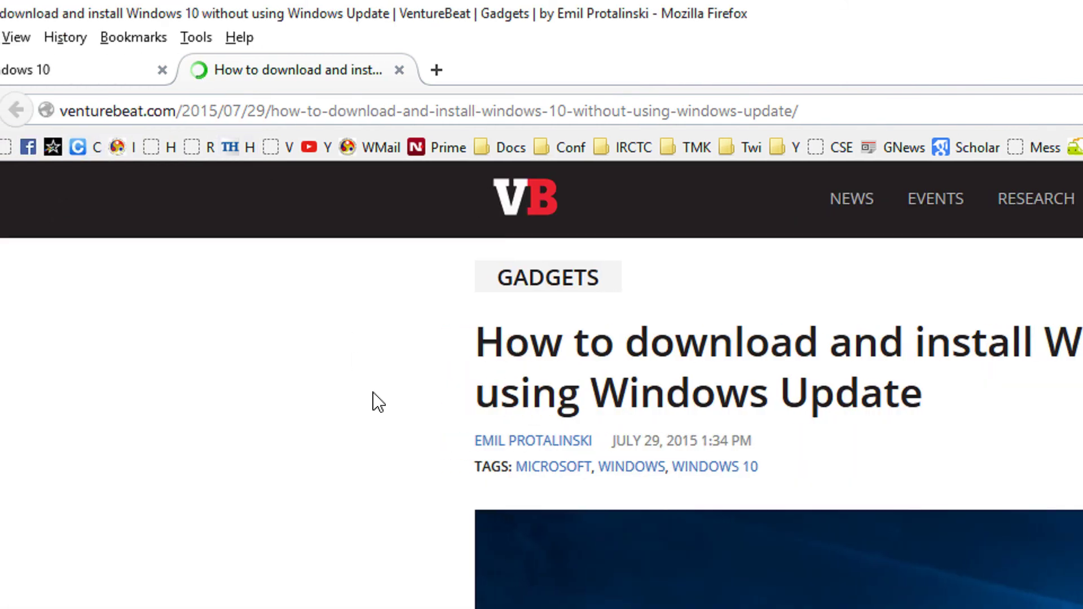
Scroll through the VentureBeat article's setup steps, briefly checking the notes in between
{"action": "scroll", "coordinate": [395, 428], "scroll_direction": "down", "scroll_amount": 5}
{"action": "scroll", "coordinate": [451, 435], "scroll_direction": "up", "scroll_amount": 5}
{"action": "scroll", "coordinate": [451, 451], "scroll_direction": "down", "scroll_amount": 10}
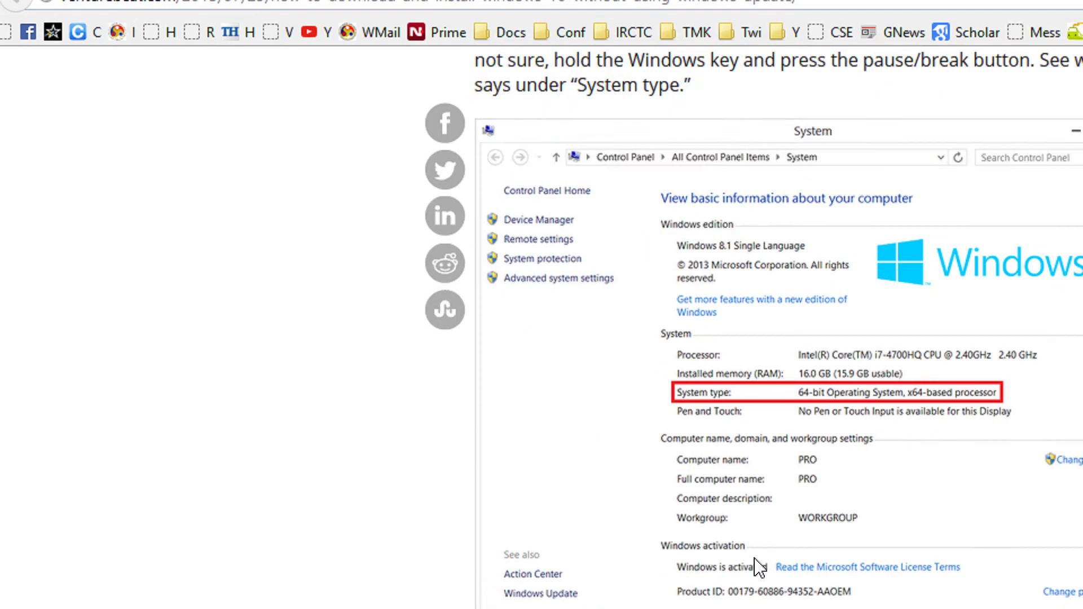
{"action": "scroll", "coordinate": [761, 536], "scroll_direction": "down", "scroll_amount": 20}
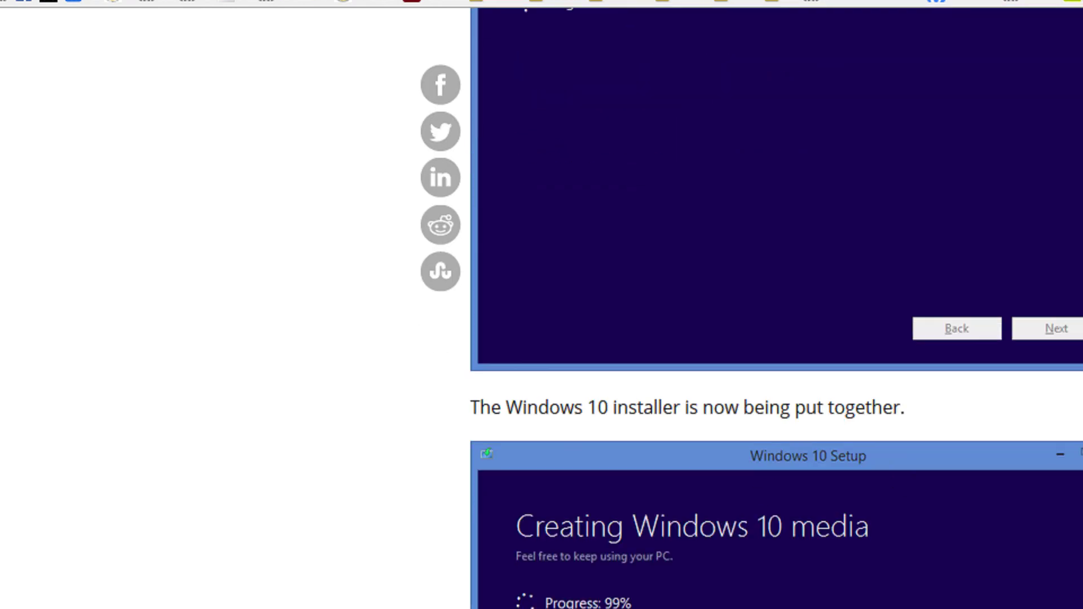
{"action": "scroll", "coordinate": [1010, 451], "scroll_direction": "down", "scroll_amount": 15}
{"action": "scroll", "coordinate": [979, 439], "scroll_direction": "down", "scroll_amount": 15}
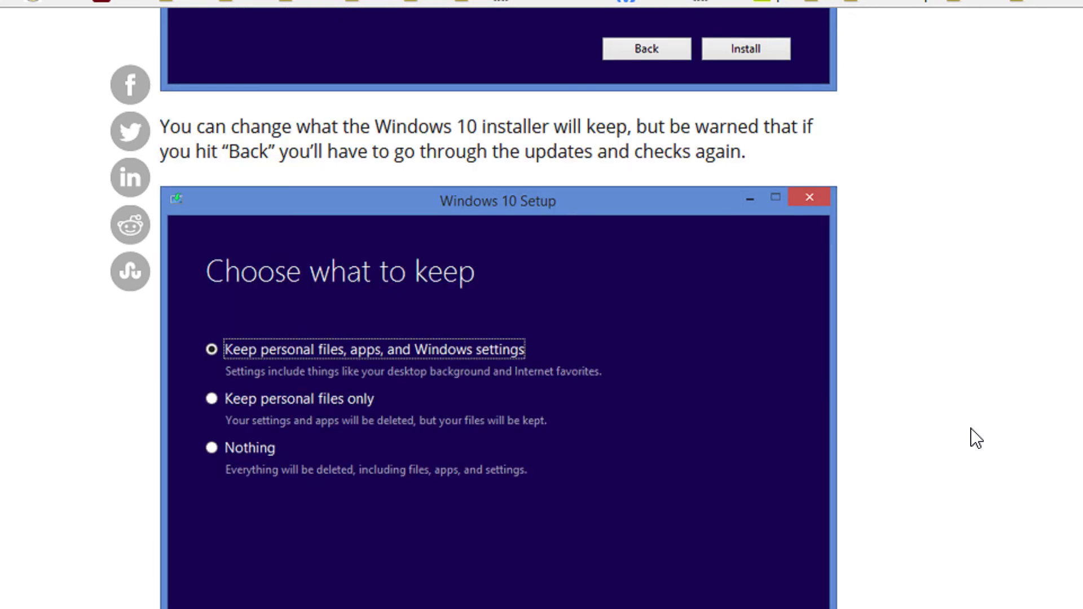
{"action": "key", "text": "Home"}
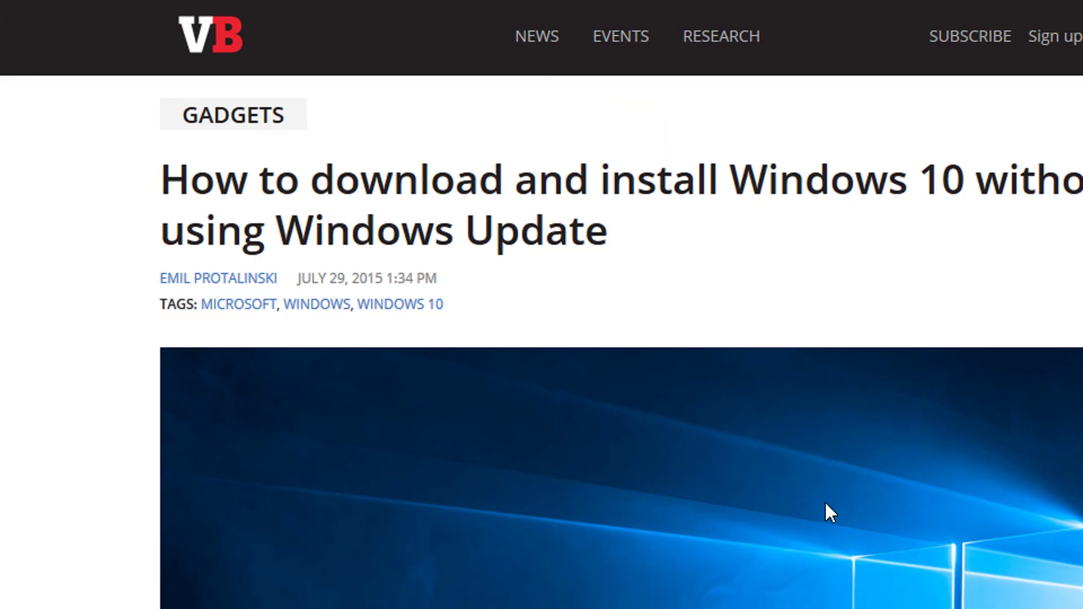
{"action": "scroll", "coordinate": [710, 470], "scroll_direction": "down", "scroll_amount": 15}
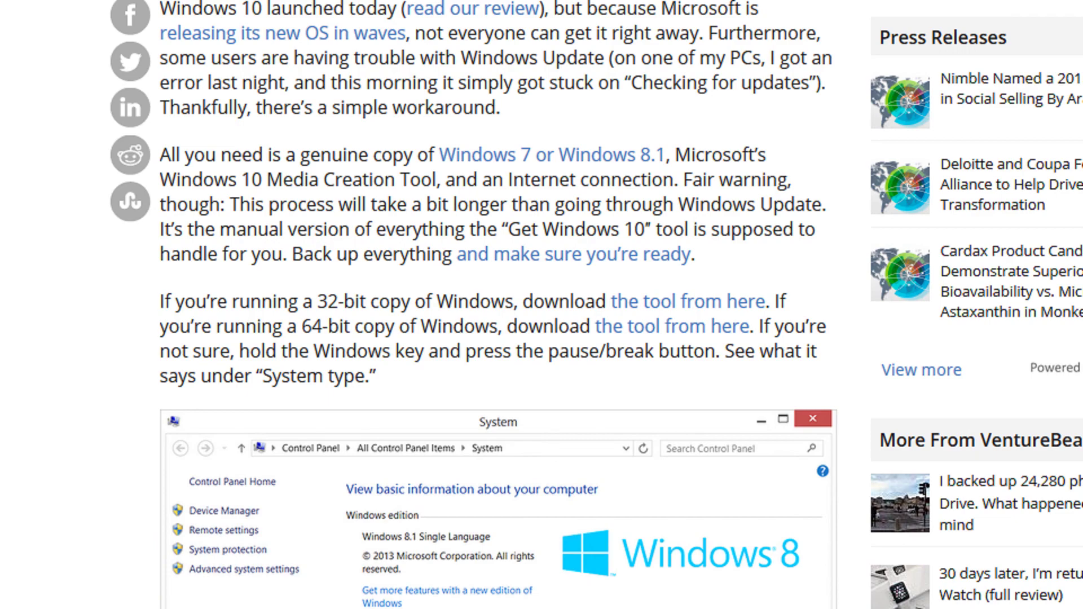
{"action": "key", "text": "alt+Tab"}
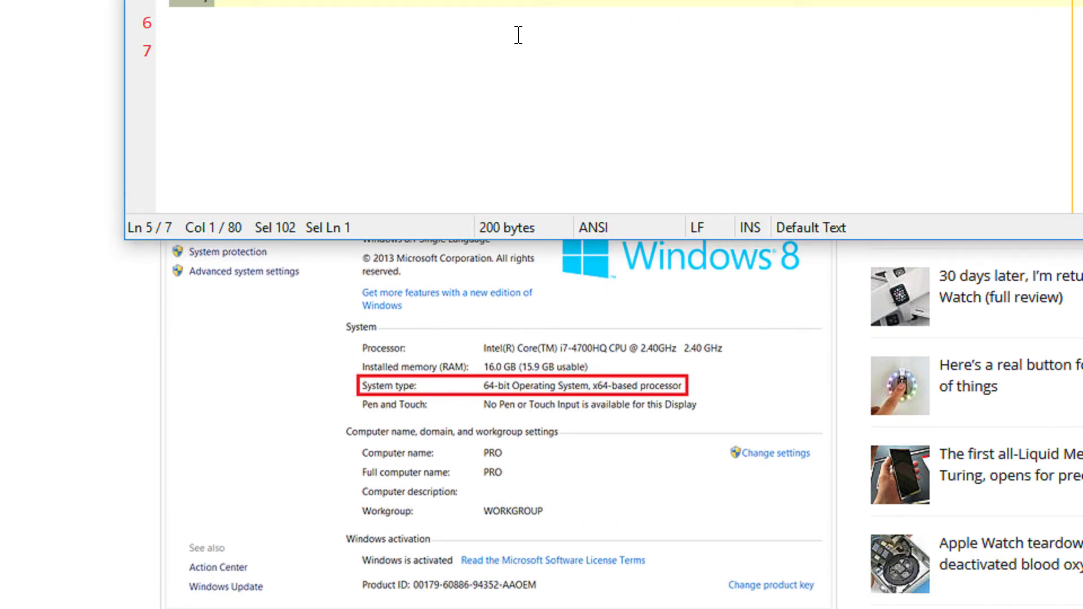
{"action": "key", "text": "alt+Tab"}
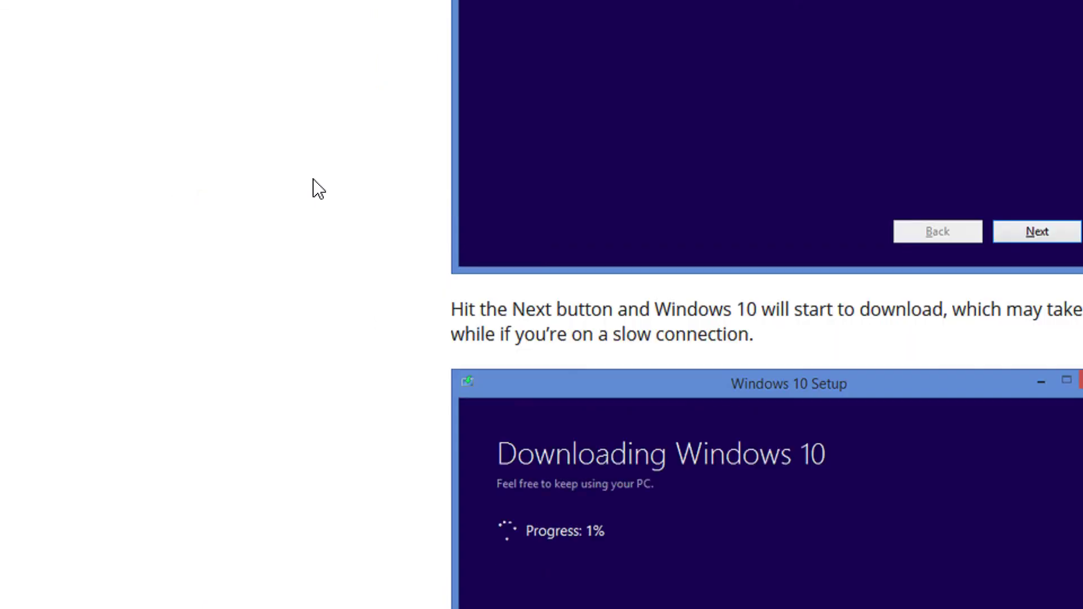
{"action": "scroll", "coordinate": [332, 191], "scroll_direction": "down", "scroll_amount": 20}
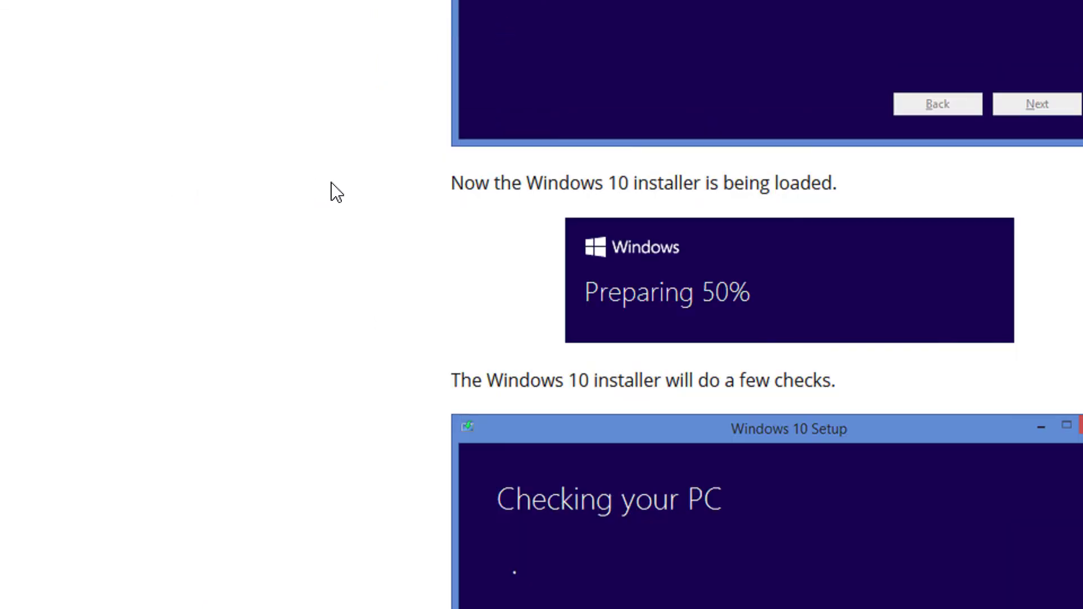
{"action": "scroll", "coordinate": [658, 511], "scroll_direction": "down", "scroll_amount": 8}
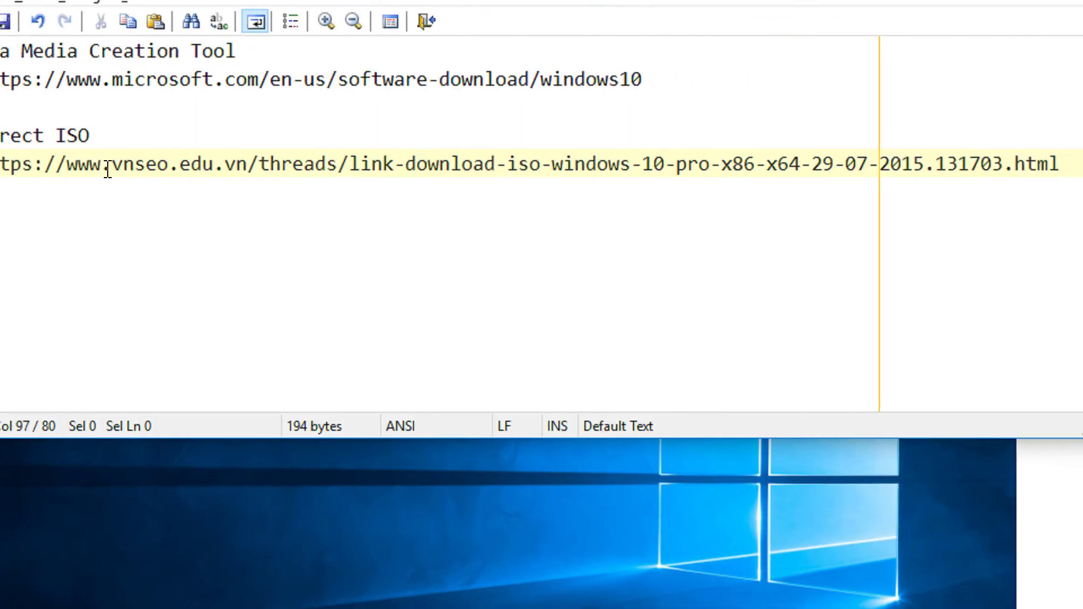
Copy the vnseo.edu.vn link on line 5 and return to Firefox's address bar
{"action": "left_click_drag", "start_coordinate": [51, 164], "coordinate": [1080, 167]}
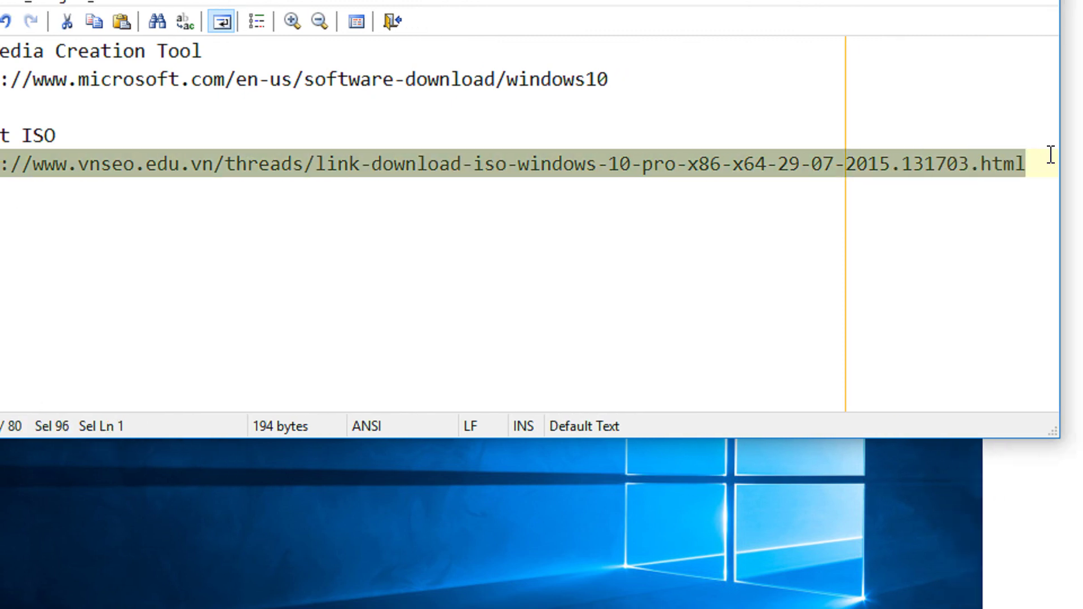
{"action": "right_click", "coordinate": [1027, 166]}
{"action": "left_click", "coordinate": [934, 259]}
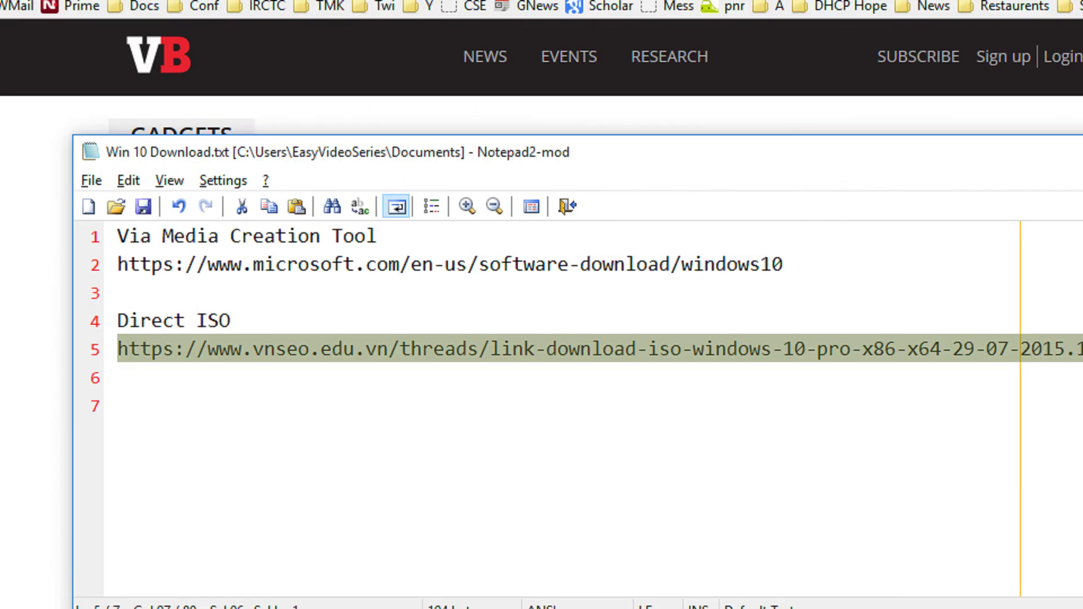
{"action": "key", "text": "alt+Tab"}
{"action": "left_click", "coordinate": [49, 19]}
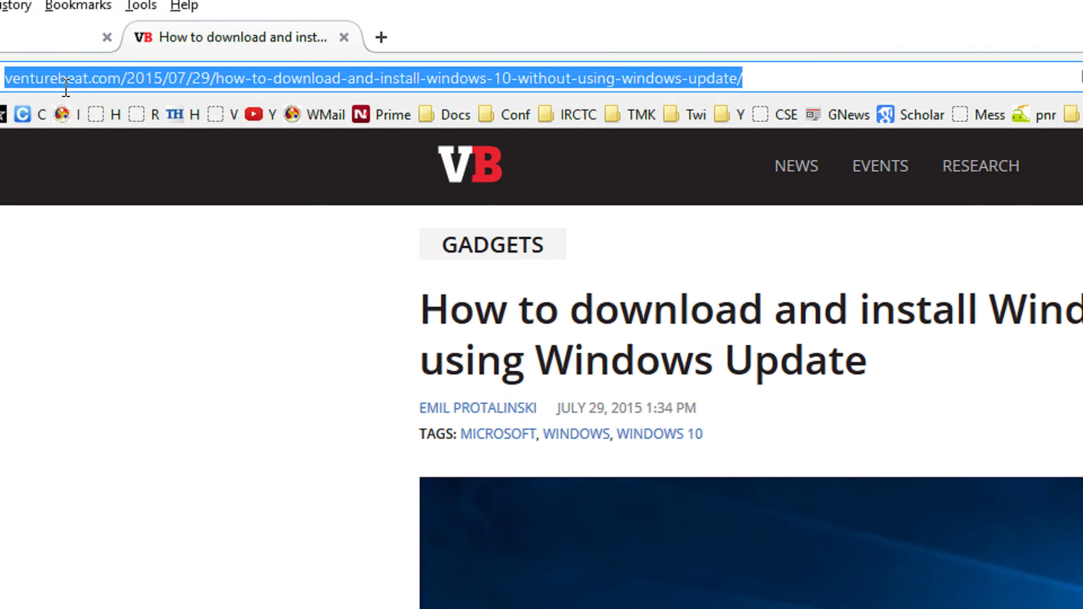
Paste & Go the vnseo.edu.vn link and scroll to its Pro & Home, Single Language and Enterprise ISO links
{"action": "right_click", "coordinate": [66, 87]}
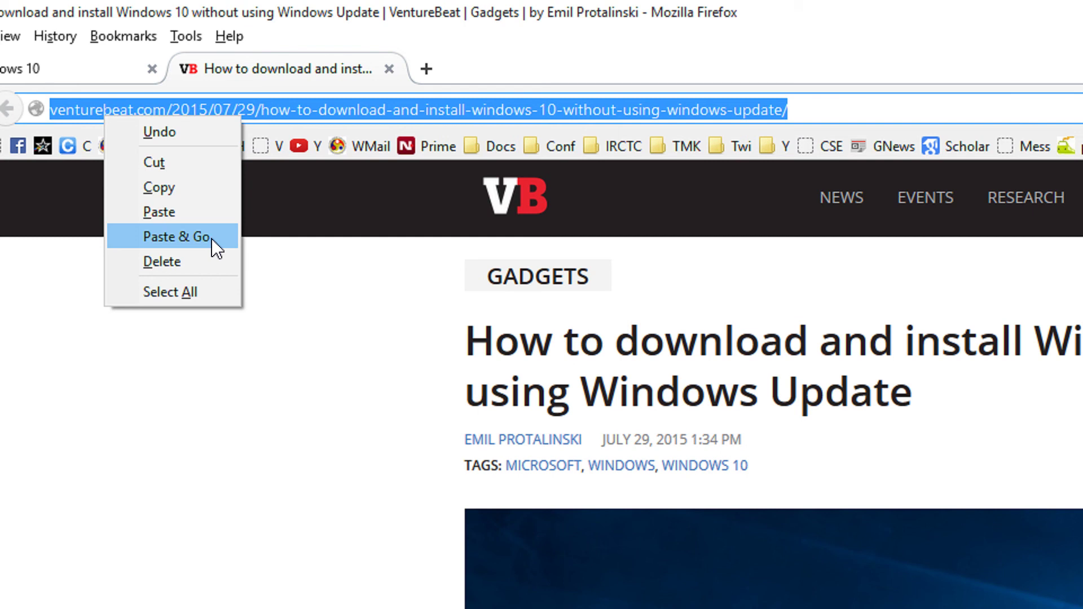
{"action": "left_click", "coordinate": [217, 248]}
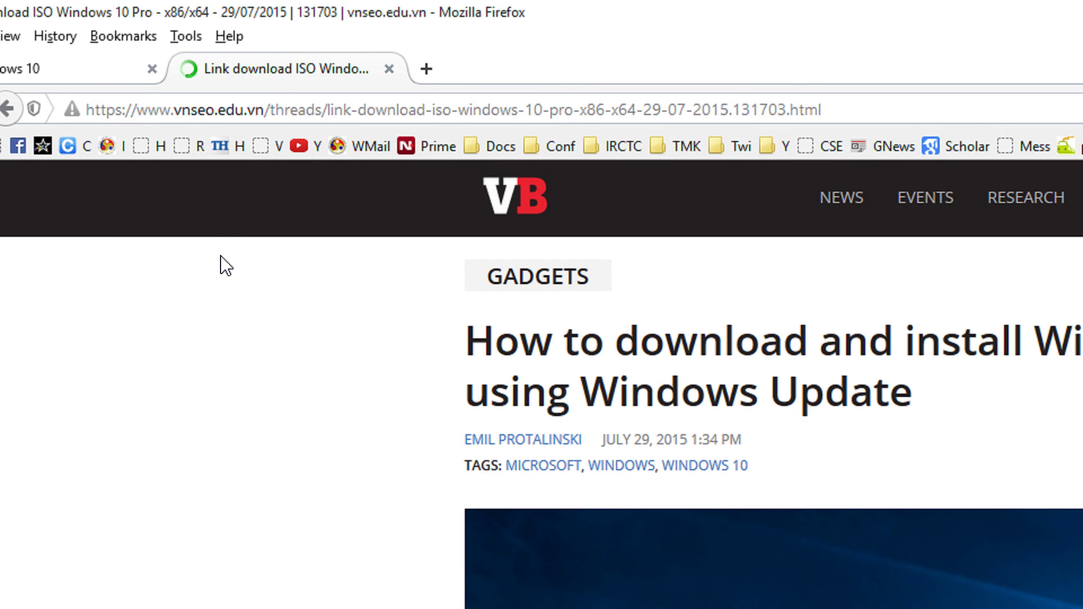
{"action": "scroll", "coordinate": [236, 355], "scroll_direction": "down", "scroll_amount": 3}
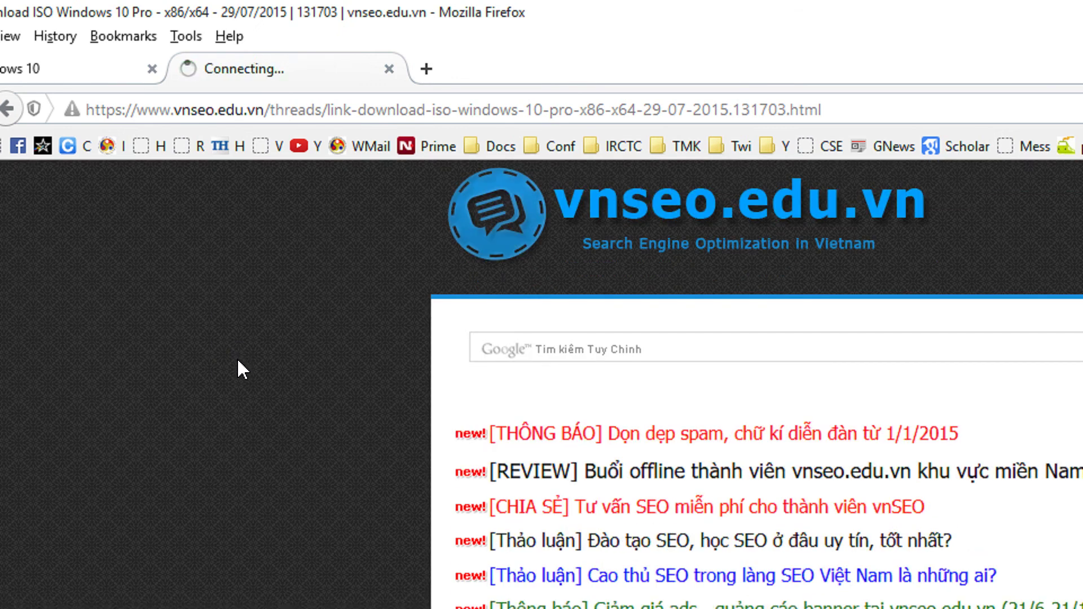
{"action": "scroll", "coordinate": [297, 426], "scroll_direction": "down", "scroll_amount": 4}
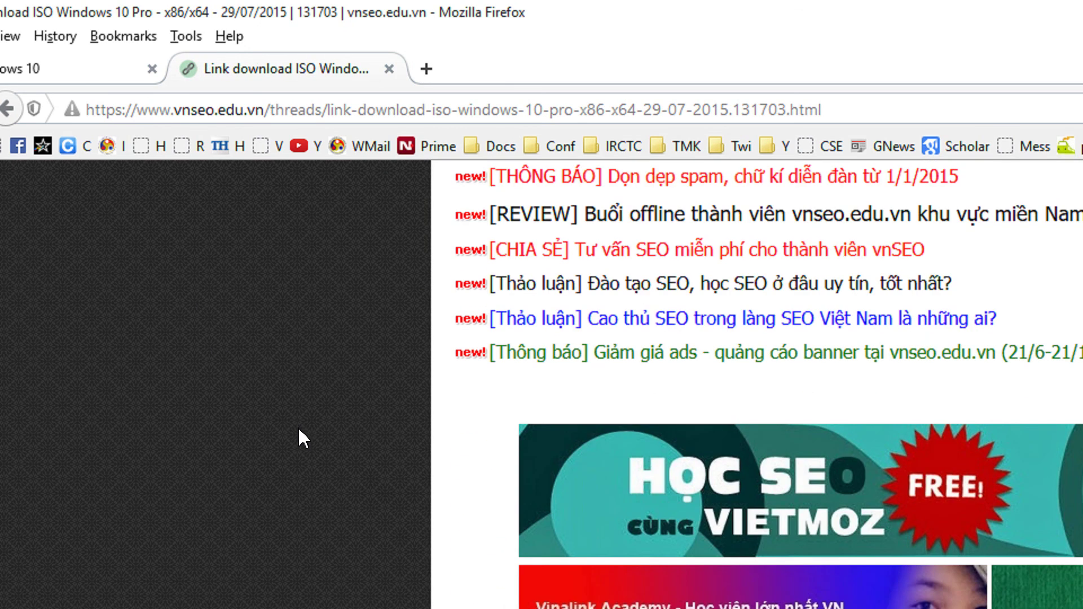
{"action": "scroll", "coordinate": [322, 416], "scroll_direction": "down", "scroll_amount": 10}
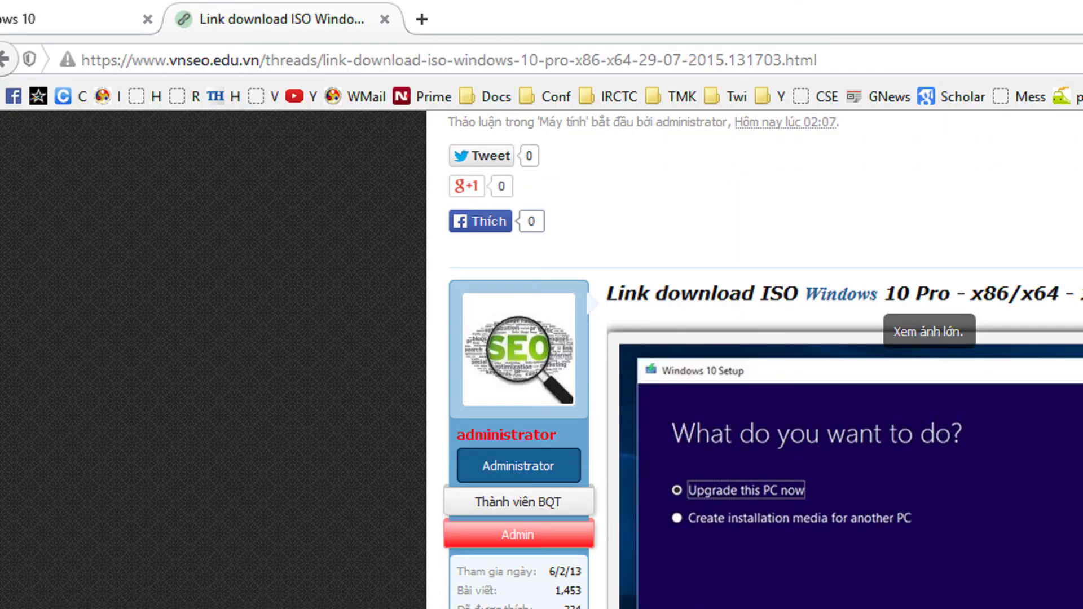
{"action": "scroll", "coordinate": [1015, 564], "scroll_direction": "down", "scroll_amount": 8}
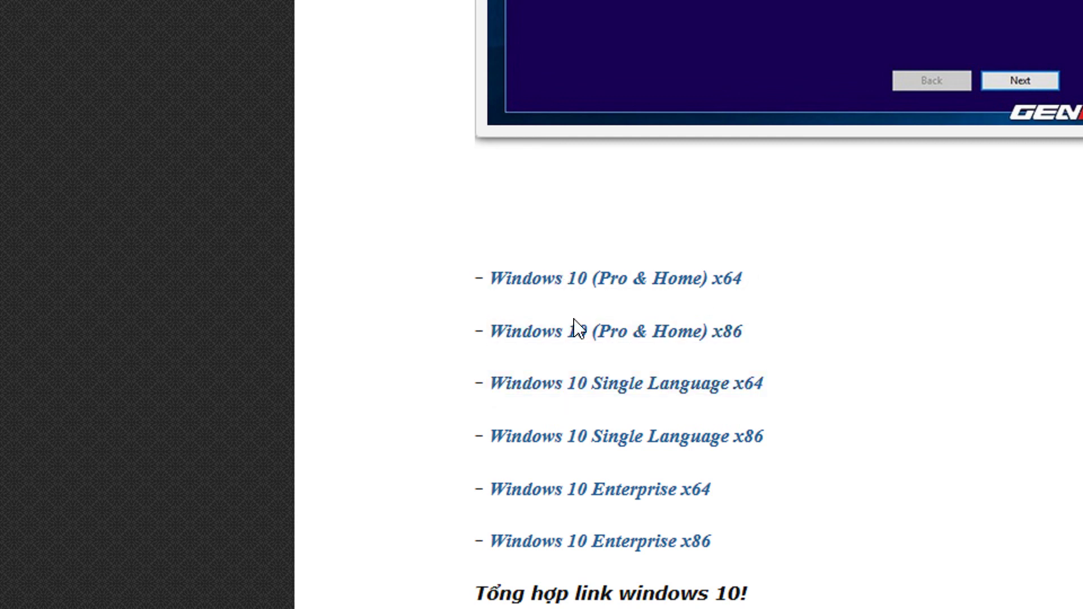
{"action": "left_click_drag", "start_coordinate": [575, 328], "coordinate": [476, 273]}
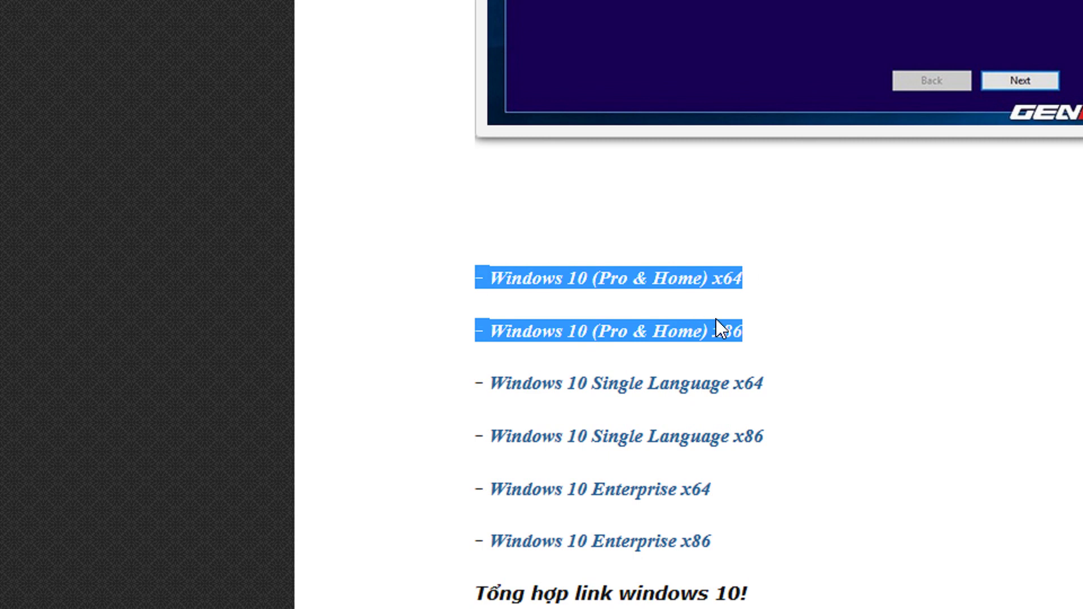
{"action": "scroll", "coordinate": [822, 409], "scroll_direction": "down", "scroll_amount": 3}
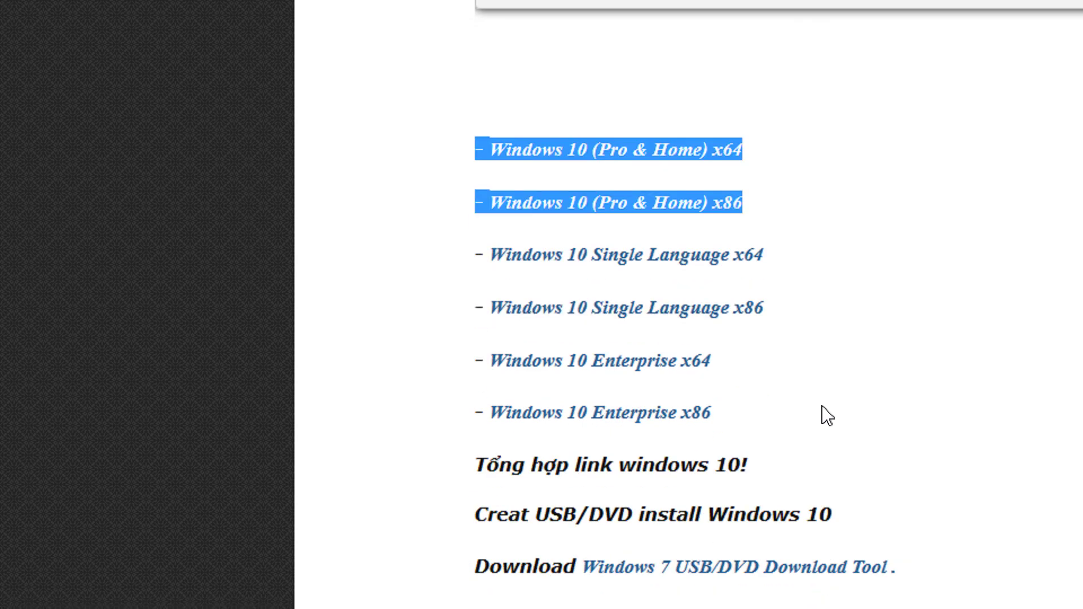
{"action": "scroll", "coordinate": [823, 408], "scroll_direction": "down", "scroll_amount": 2}
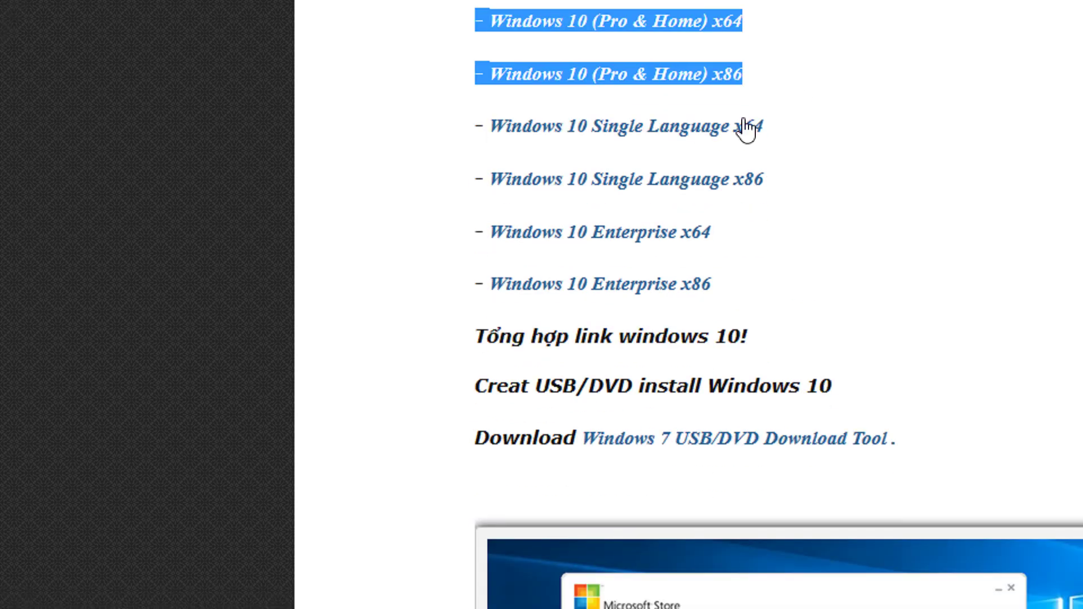
{"action": "left_click", "coordinate": [805, 80]}
{"action": "scroll", "coordinate": [805, 80], "scroll_direction": "up", "scroll_amount": 2}
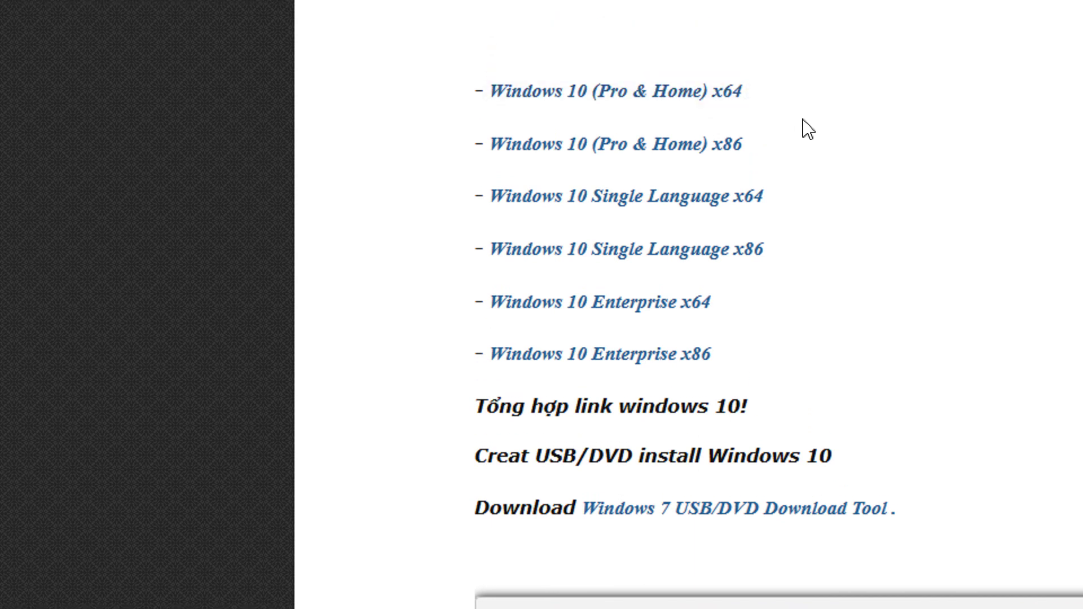
Try the Windows 10 (Pro & Home) x64 ISO link, which errors, then return to the vnseo.edu.vn list
{"action": "left_click", "coordinate": [649, 111]}
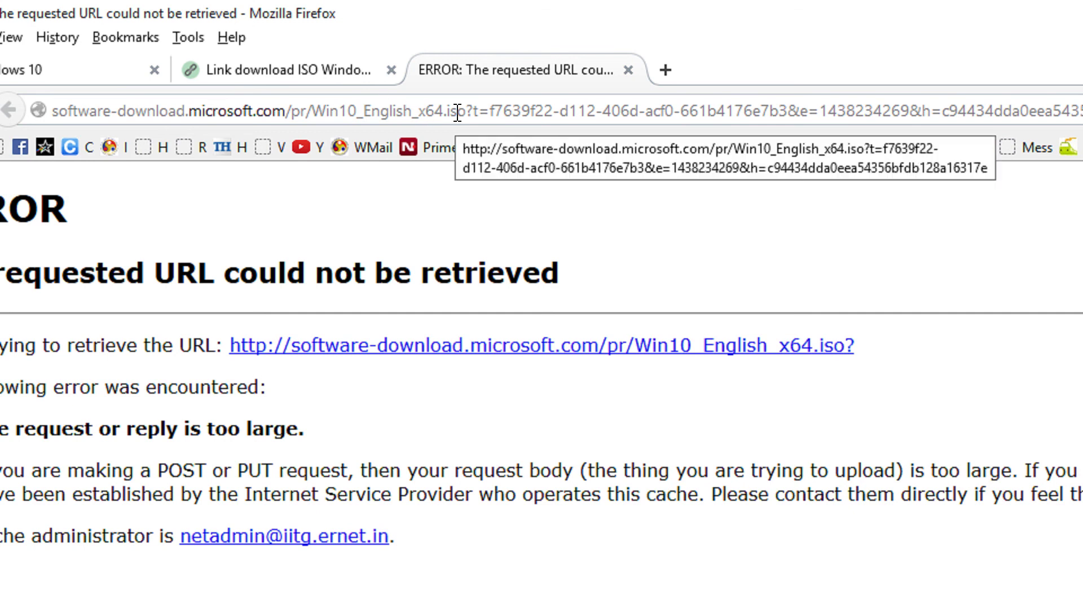
{"action": "left_click", "coordinate": [85, 71]}
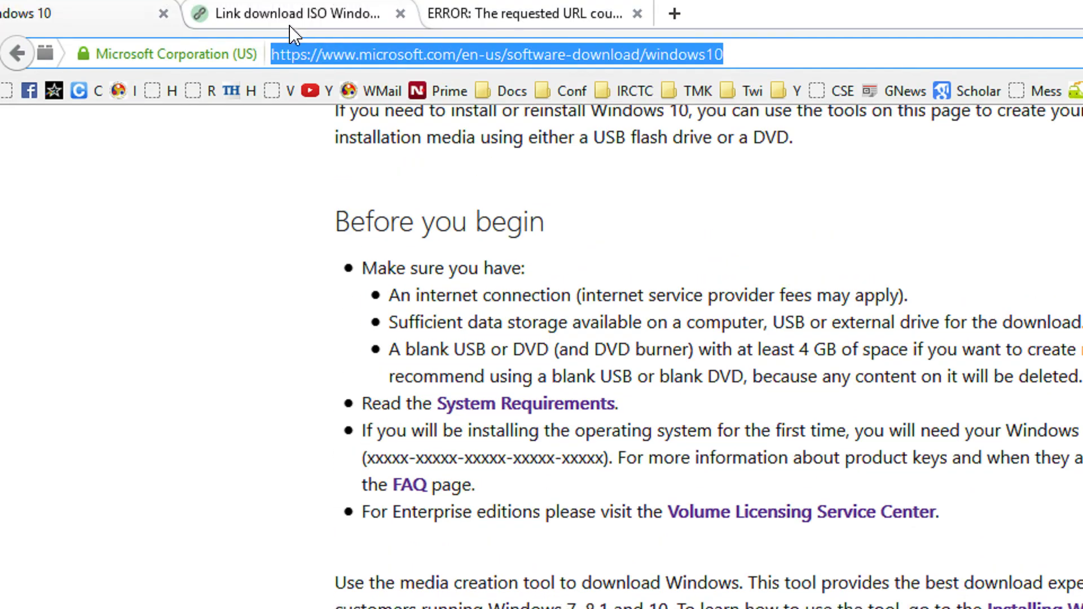
{"action": "left_click", "coordinate": [299, 38]}
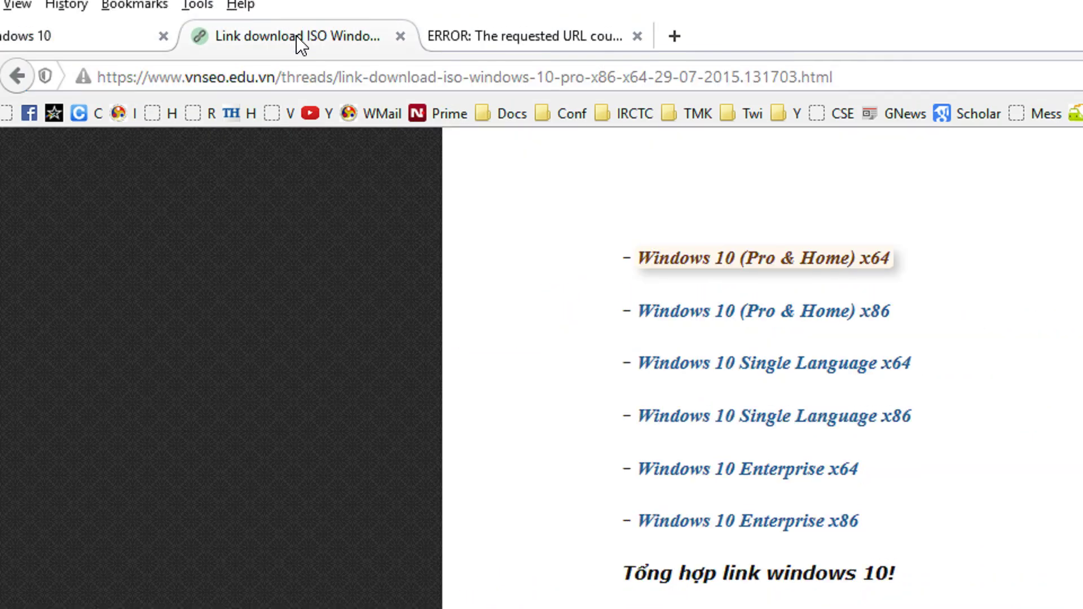